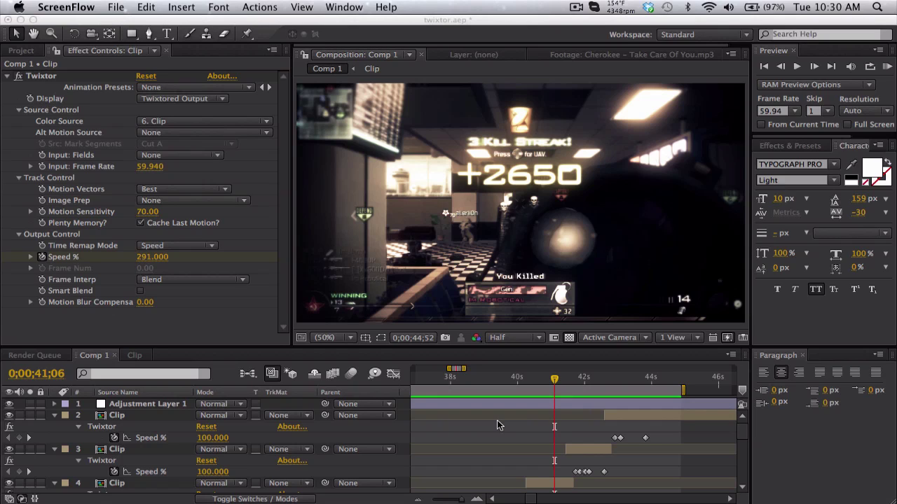
# - Preview the footage from the One Shot Kill moment at 39;50
pyautogui.click(513, 378)
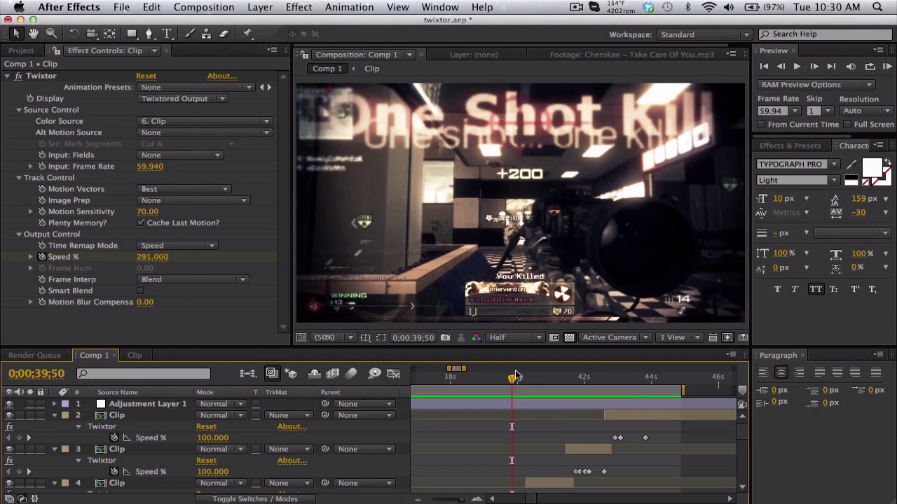
pyautogui.click(888, 67)
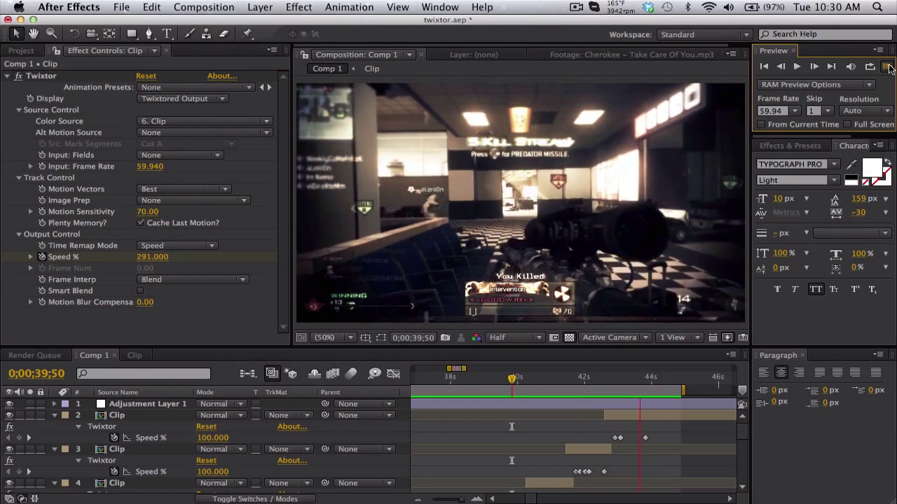
pyautogui.click(888, 67)
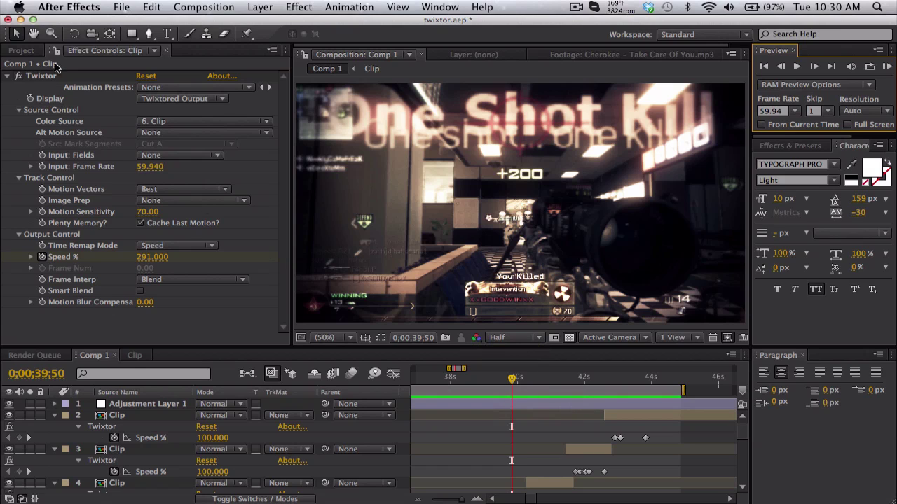
# - Create 'main comp' lasting 0;03;15;06, then make a composition from the MW2 – 5 man terminal footage
pyautogui.click(219, 7)
pyautogui.click(218, 24)
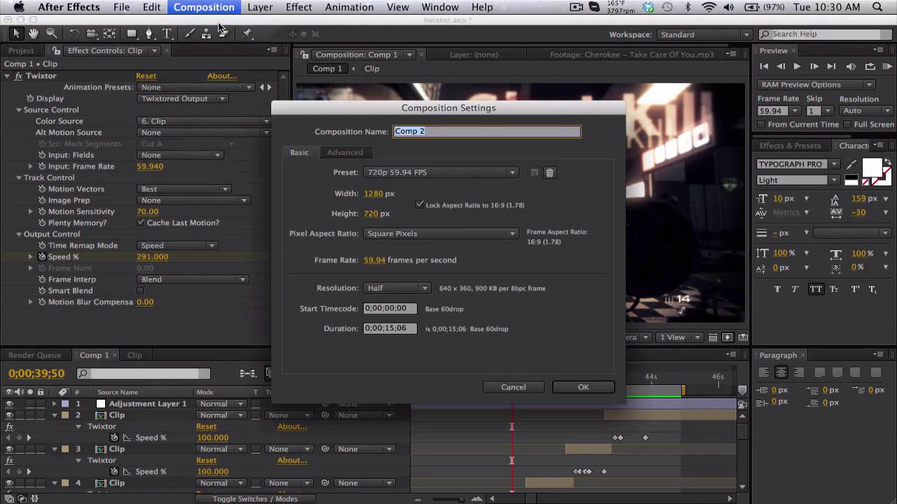
pyautogui.write('main comp')
pyautogui.click(381, 329)
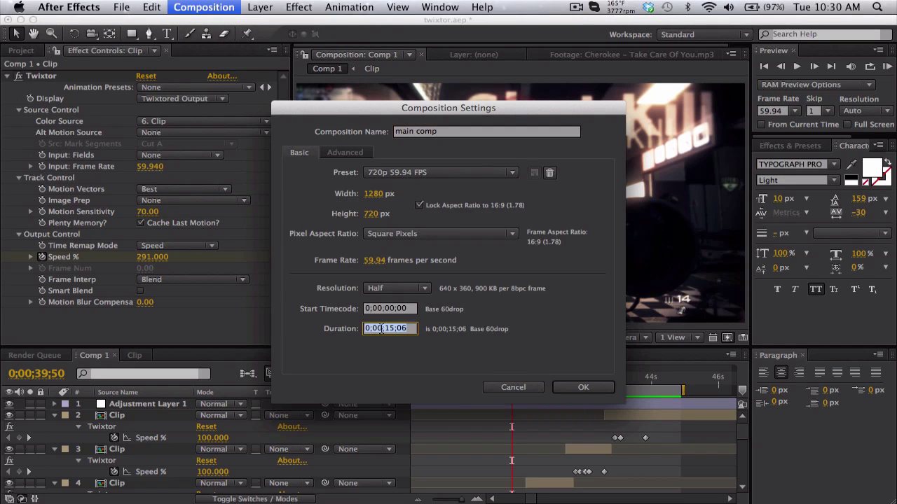
pyautogui.write('31506')
pyautogui.press('Return')
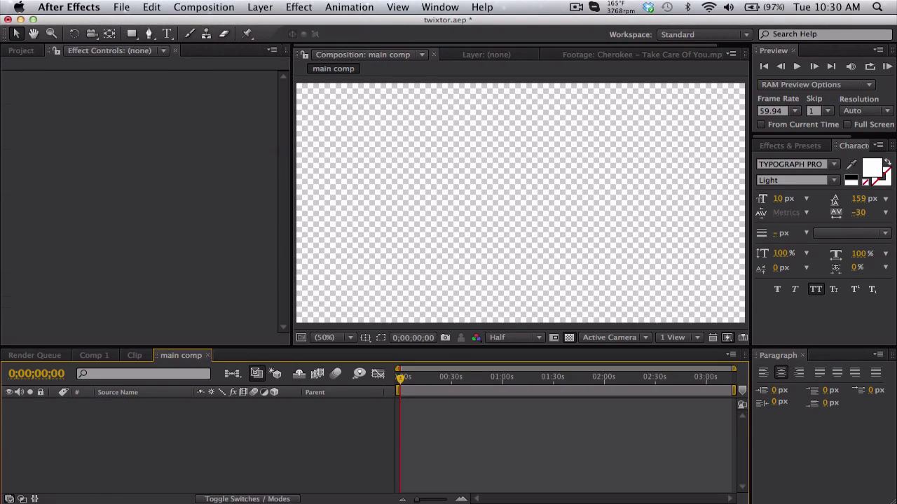
pyautogui.click(23, 51)
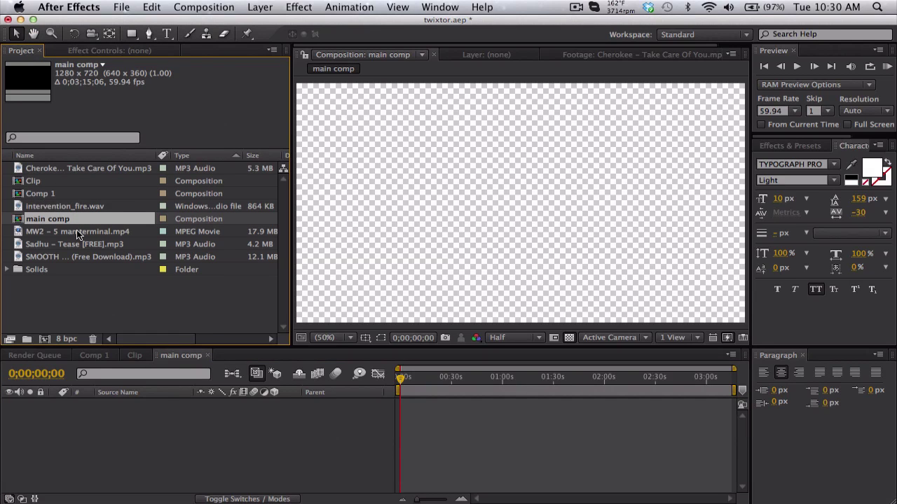
pyautogui.moveTo(77, 231); pyautogui.dragTo(46, 341)
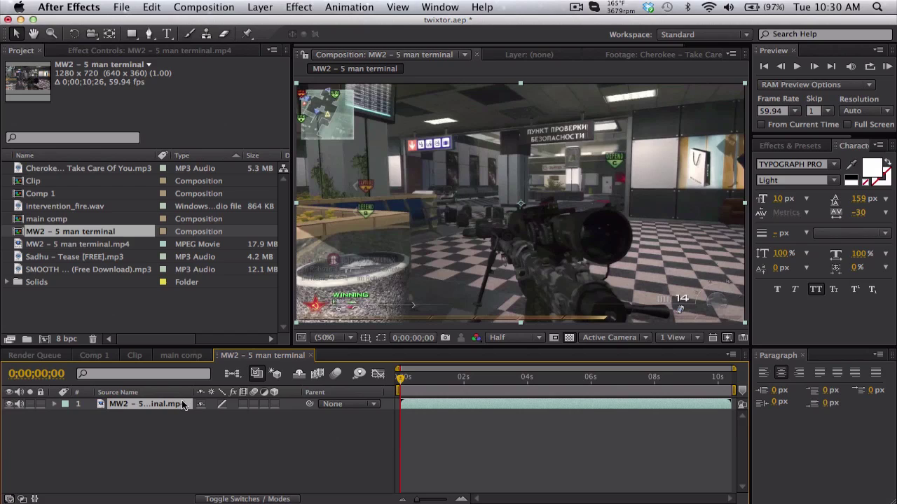
# - Scale the MW2 terminal layer to 101%
pyautogui.press('s')
pyautogui.click(219, 415)
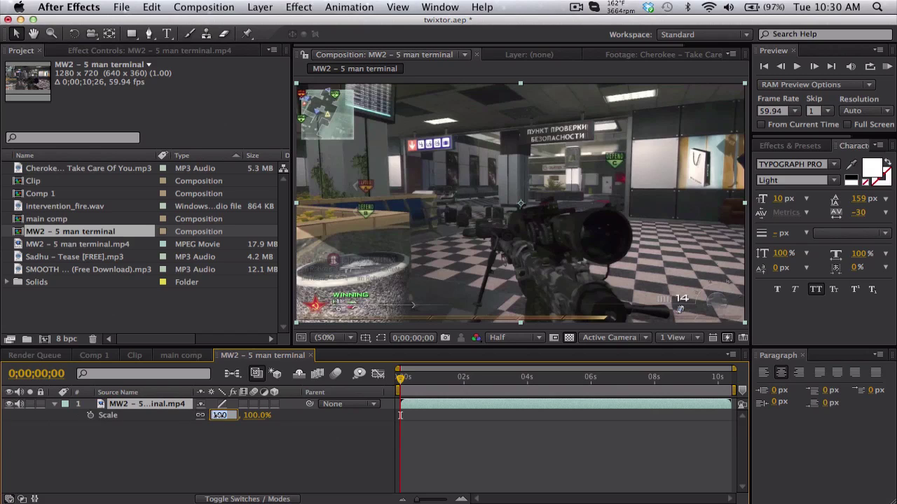
pyautogui.write('101')
pyautogui.press('Return')
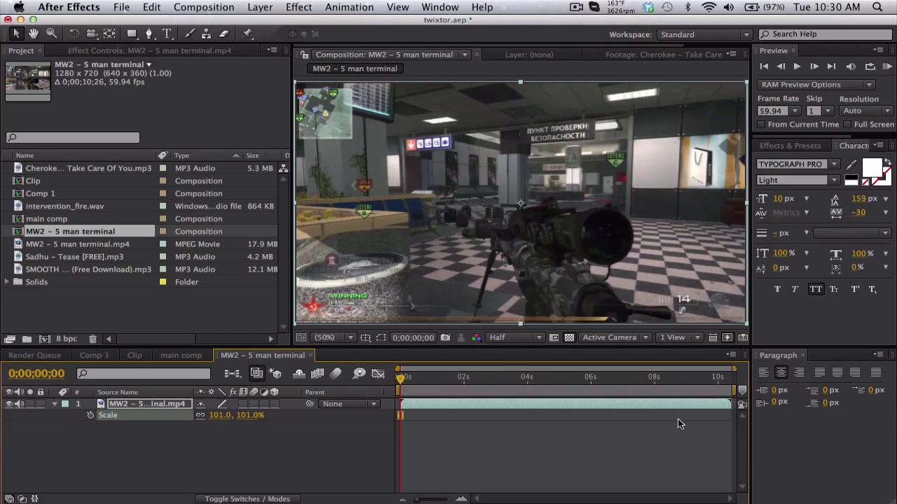
# - Lengthen the composition to 0;00;20;26 and scrub back to the One Shot Kill frame near 3 seconds
pyautogui.click(177, 5)
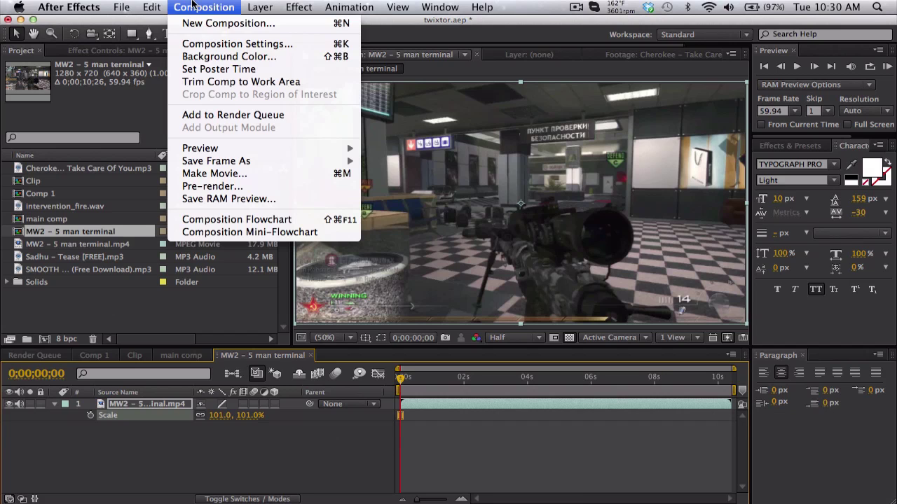
pyautogui.click(213, 48)
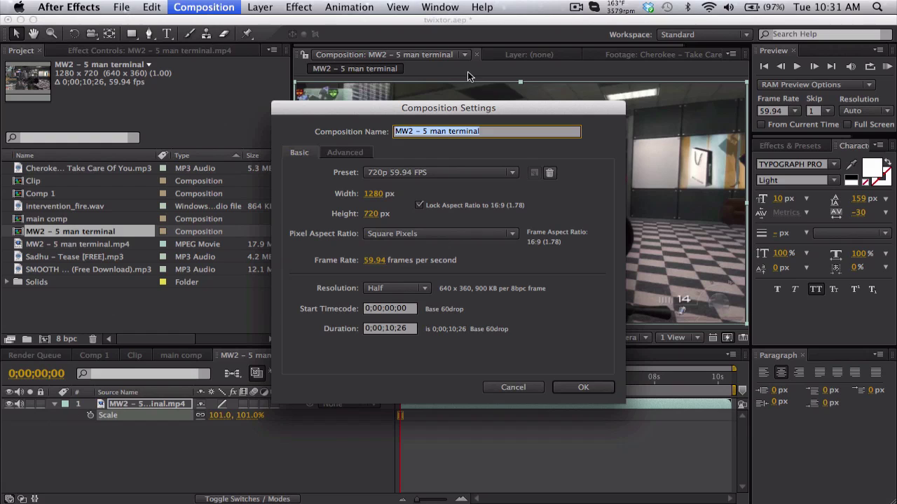
pyautogui.click(389, 329)
pyautogui.write('2026')
pyautogui.press('Return')
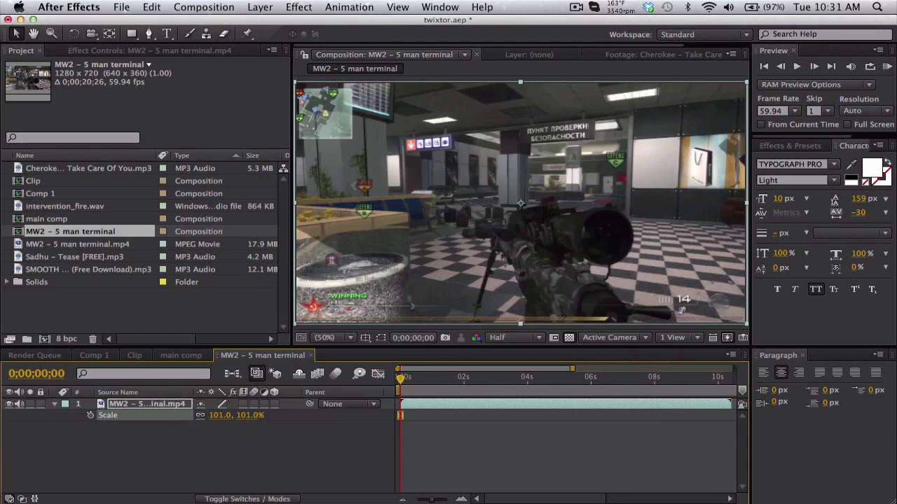
pyautogui.moveTo(571, 369); pyautogui.dragTo(733, 368)
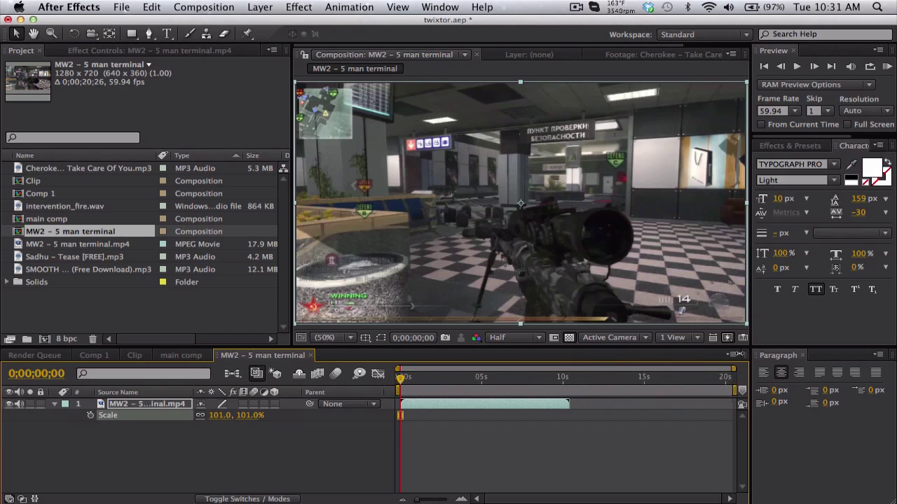
pyautogui.moveTo(554, 378); pyautogui.dragTo(595, 378)
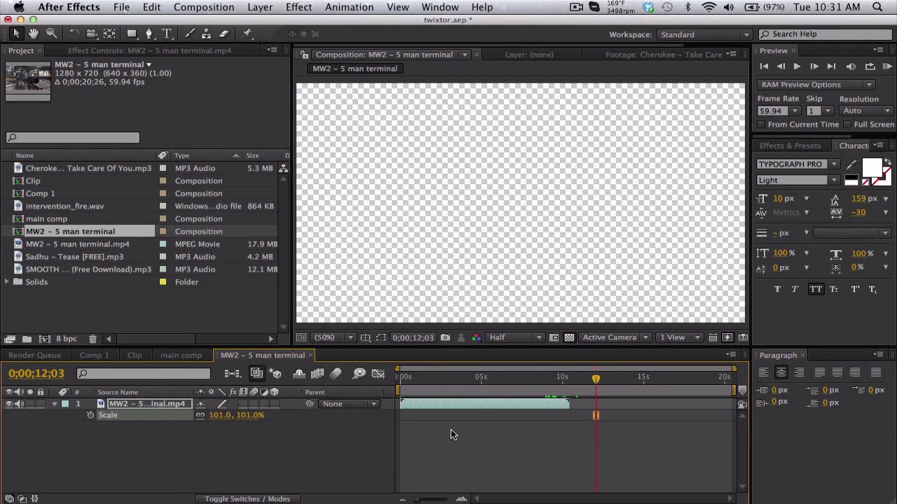
pyautogui.moveTo(454, 384); pyautogui.dragTo(449, 384)
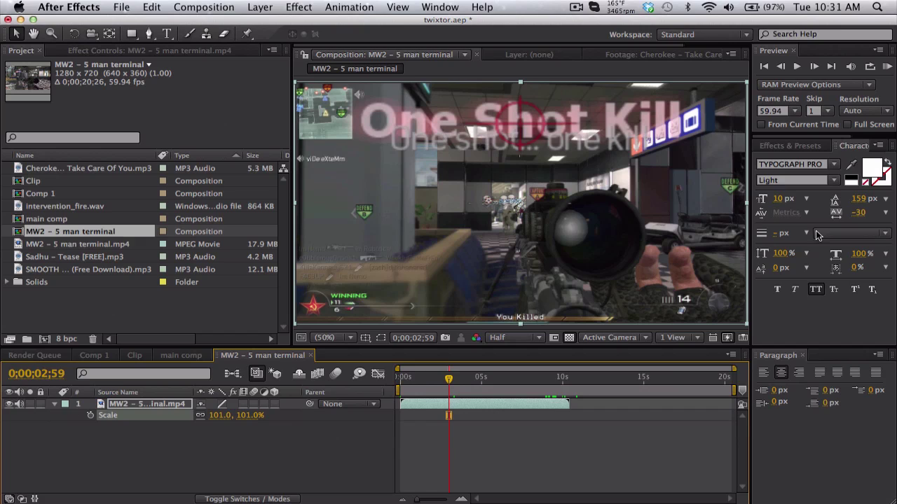
# - Resize the MW2 – 5 man terminal composition to 1600×900 by multiplying the width by 1.25
pyautogui.click(260, 7)
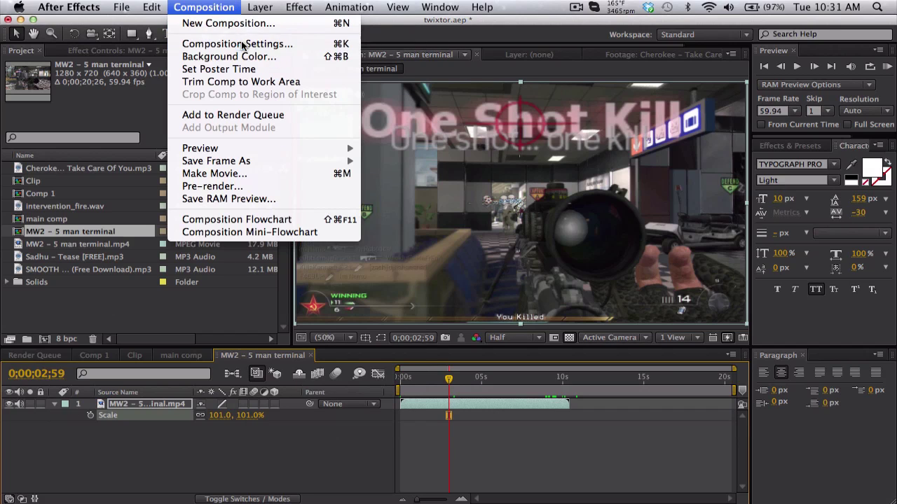
pyautogui.click(246, 45)
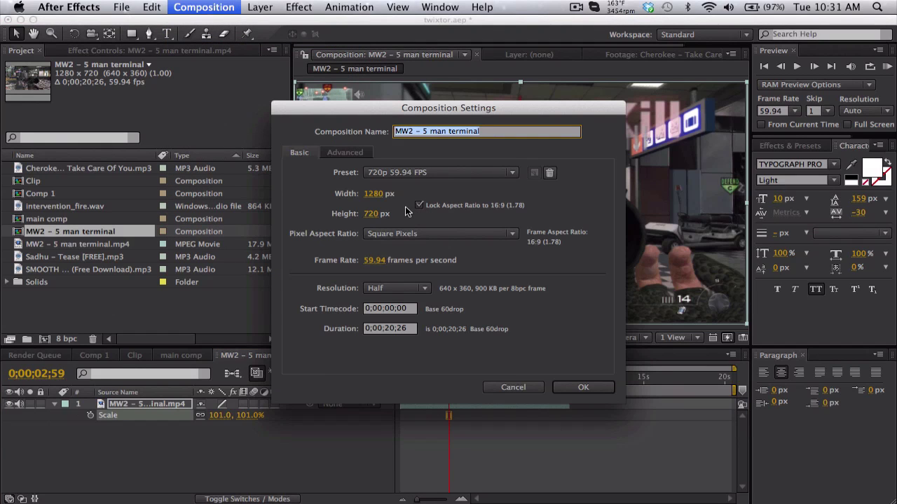
pyautogui.click(383, 194)
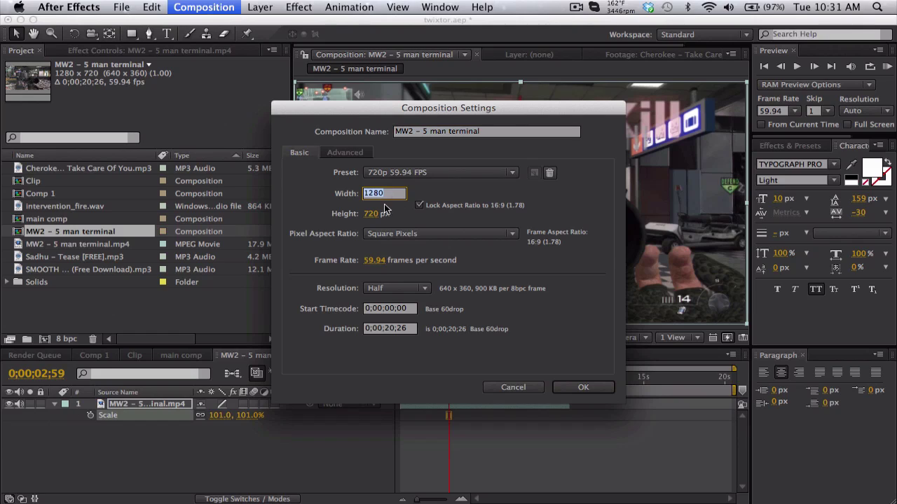
pyautogui.click(396, 195)
pyautogui.write('*1.25')
pyautogui.click(579, 382)
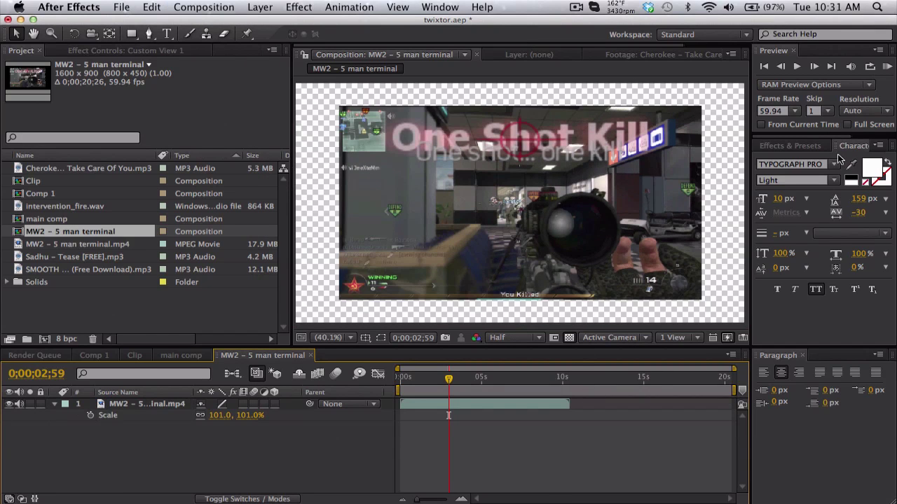
pyautogui.click(789, 146)
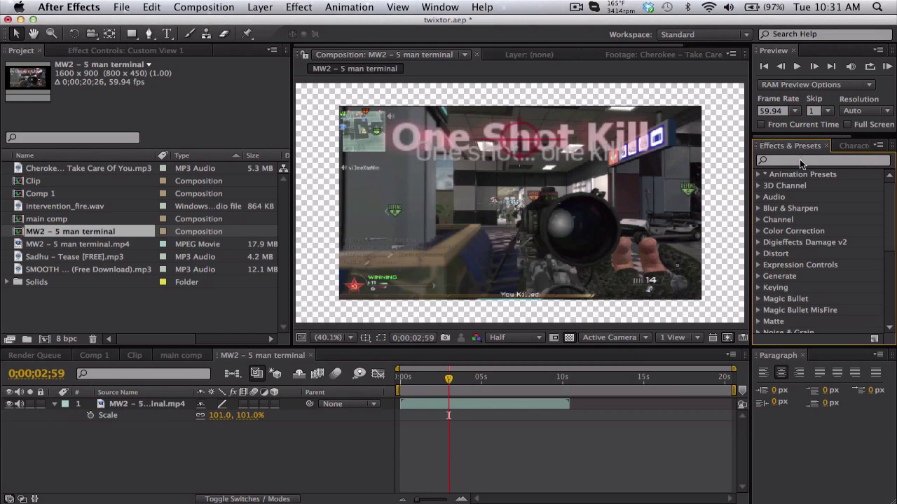
# - Search 'moti' in Effects & Presets and apply Motion Tile to the terminal clip
pyautogui.write('motion')
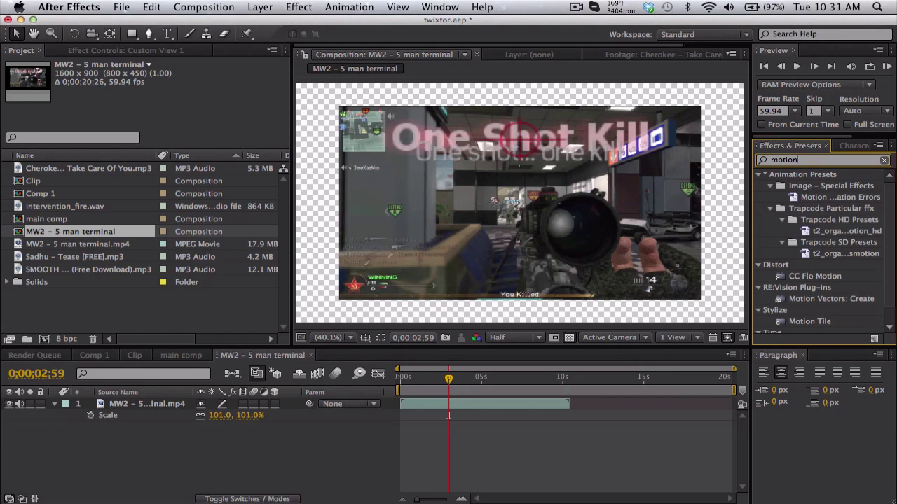
pyautogui.scroll(-1, 852, 280)
pyautogui.moveTo(810, 305); pyautogui.dragTo(488, 411)
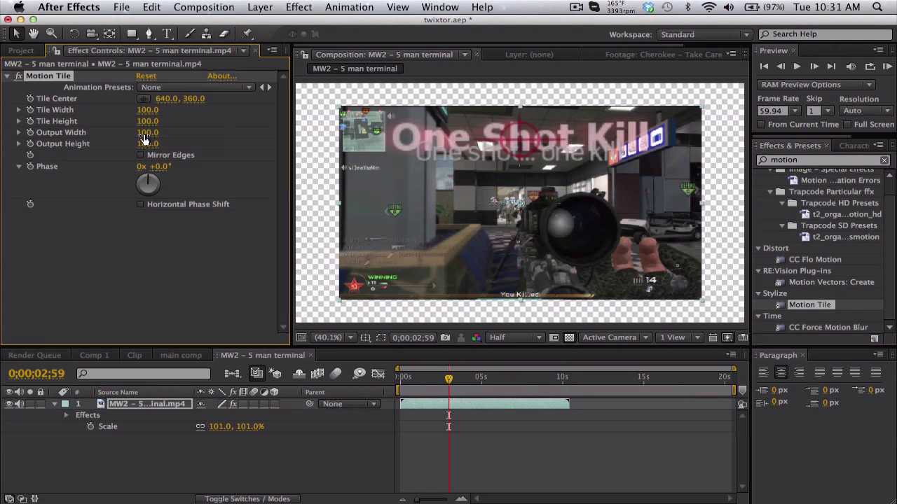
# - Set Motion Tile's Output Width and Output Height to 125 and enable Mirror Edges
pyautogui.click(147, 132)
pyautogui.write('125')
pyautogui.press('Return')
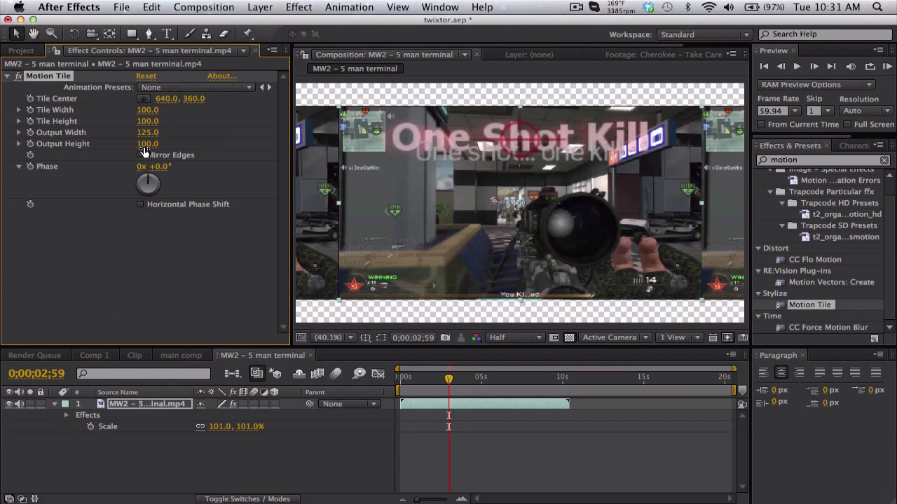
pyautogui.click(145, 144)
pyautogui.write('125')
pyautogui.press('Return')
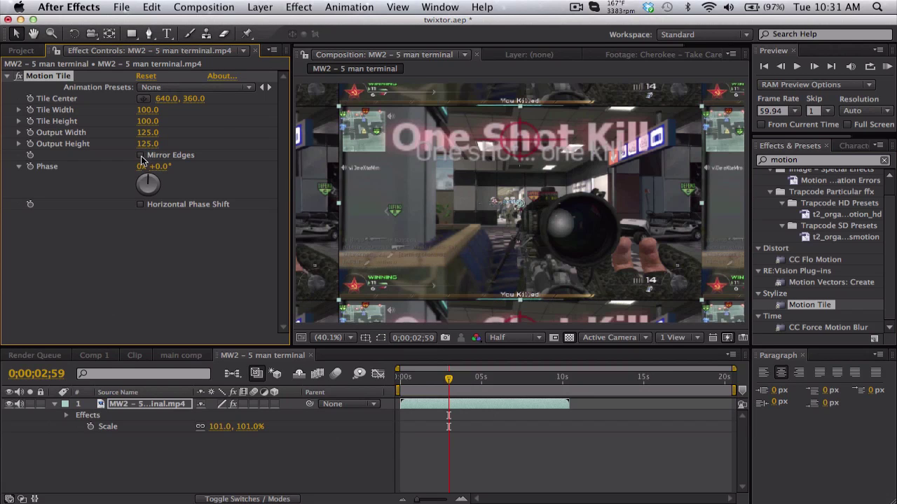
pyautogui.click(140, 155)
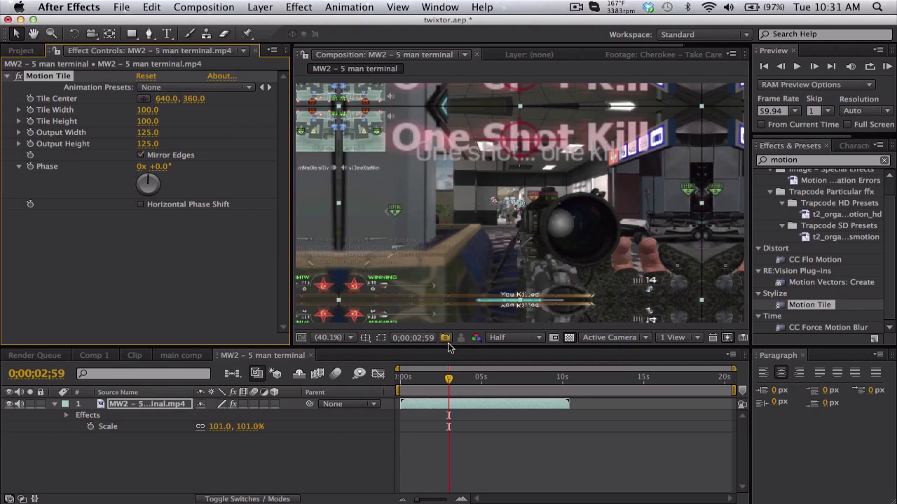
# - Scrub to check the tiled result, settling on the frame at 0;00;02;51
pyautogui.moveTo(449, 379); pyautogui.dragTo(466, 378)
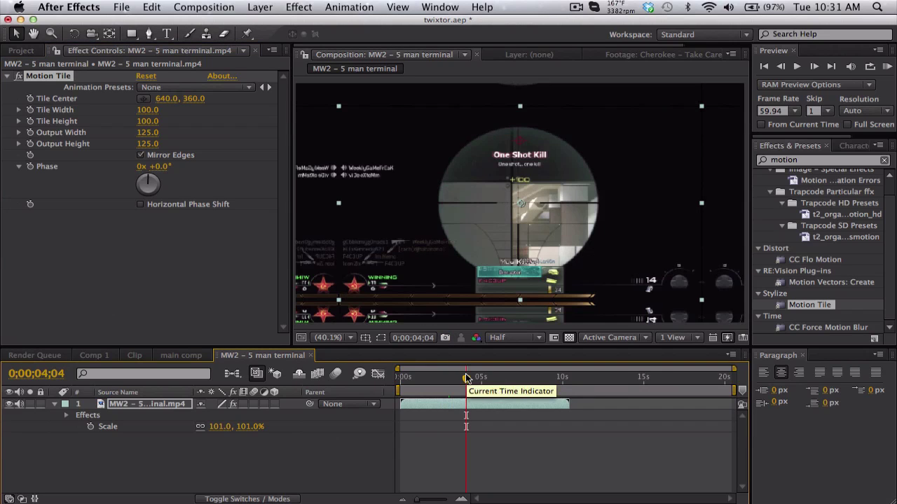
pyautogui.click(449, 379)
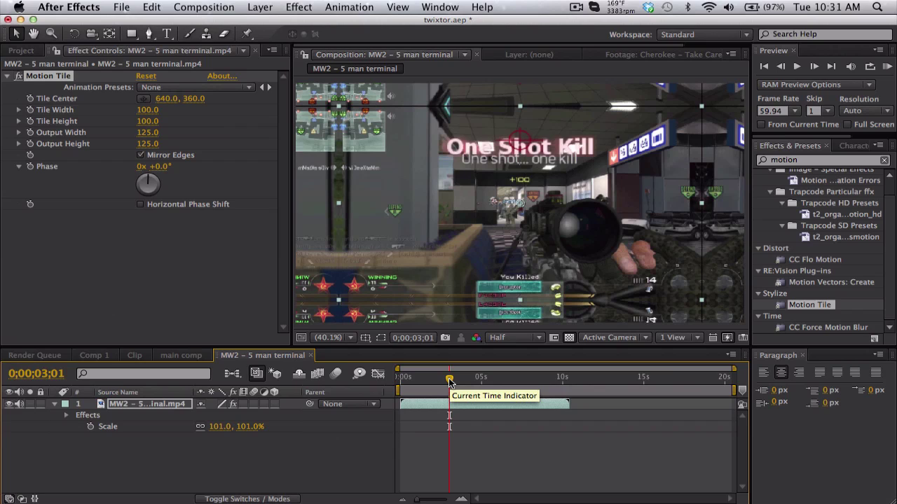
pyautogui.moveTo(449, 378); pyautogui.dragTo(446, 378)
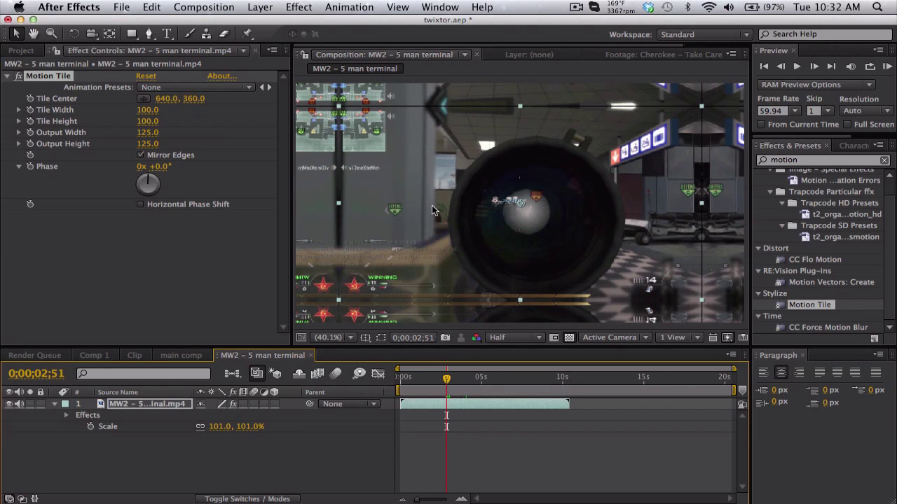
# - Place the MW2 – 5 man terminal composition into main comp and go to 0;00;06;11
pyautogui.click(181, 355)
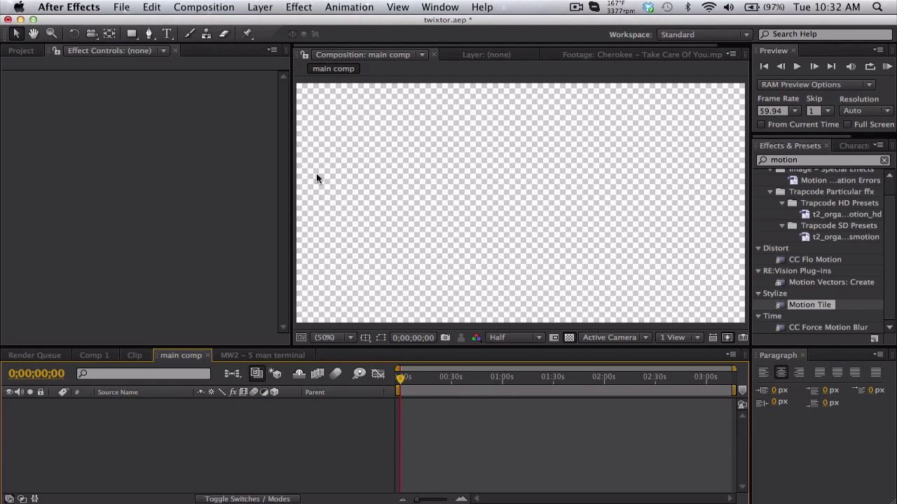
pyautogui.click(21, 50)
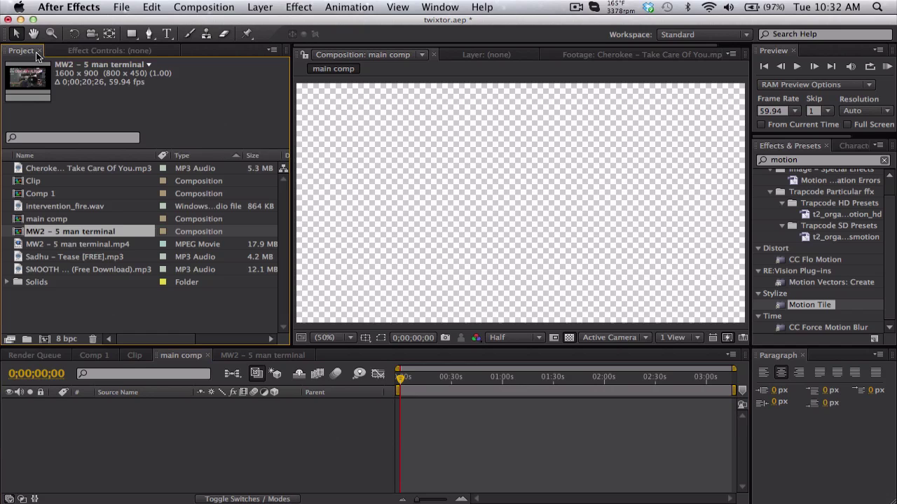
pyautogui.moveTo(103, 234); pyautogui.dragTo(144, 412)
pyautogui.click(411, 378)
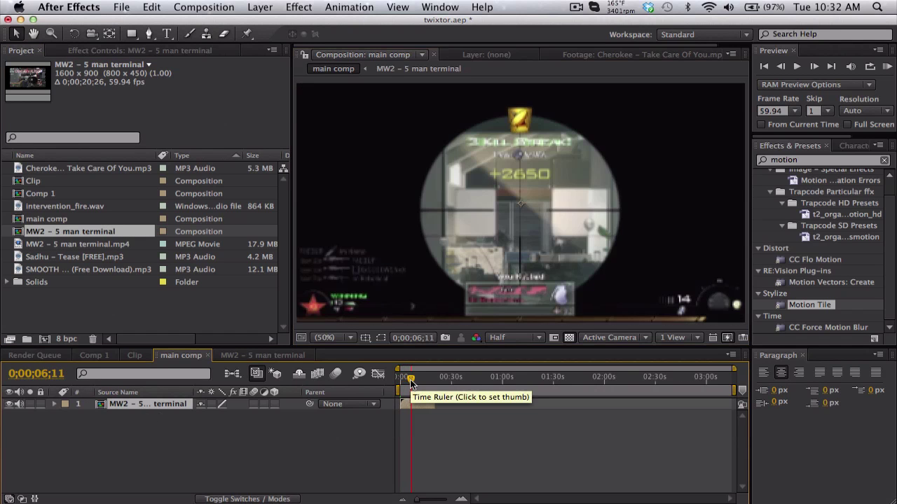
pyautogui.click(134, 355)
pyautogui.click(94, 355)
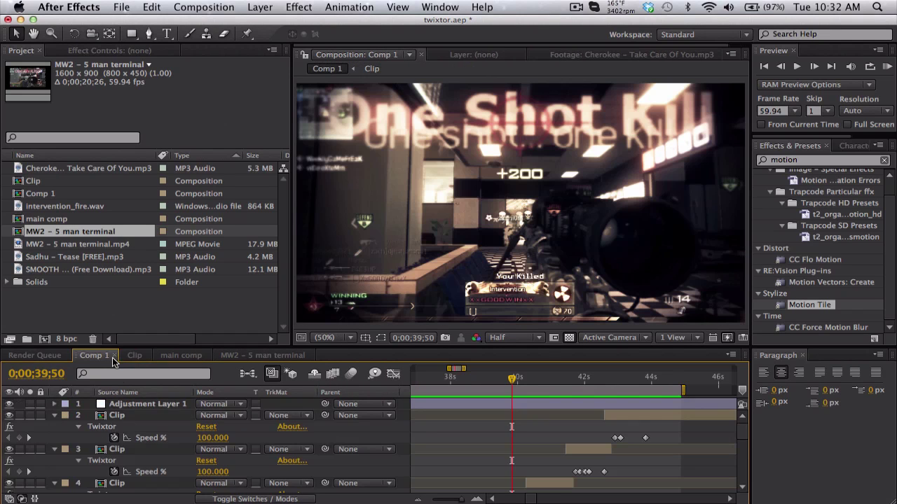
pyautogui.press('l')
pyautogui.press('l')
pyautogui.click(152, 429)
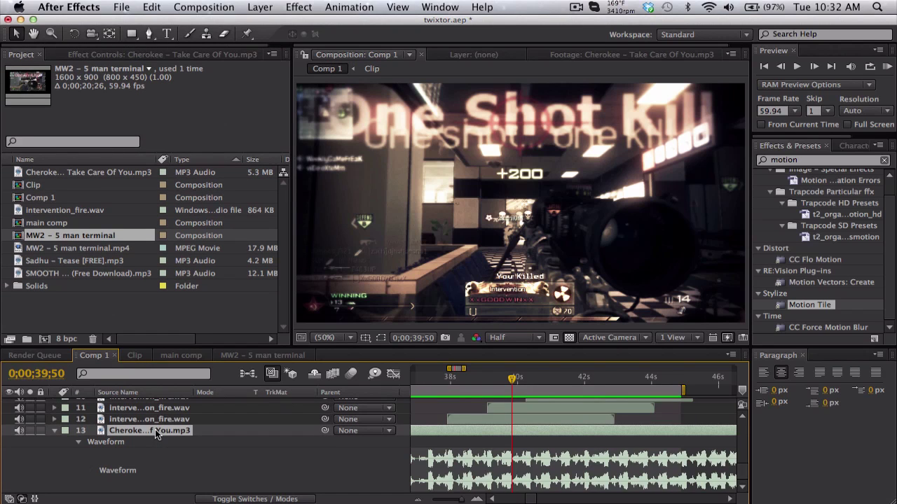
pyautogui.click(258, 355)
pyautogui.hotkey('ctrl', 'v')
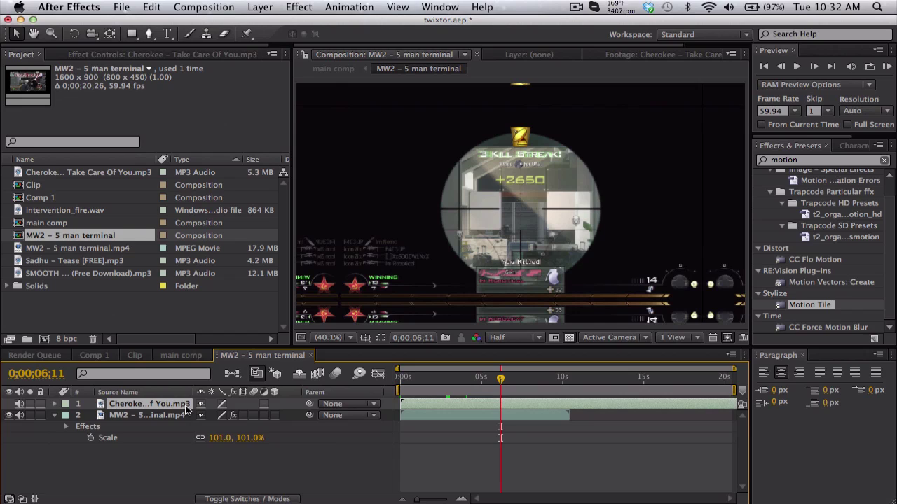
pyautogui.press('l')
pyautogui.press('l')
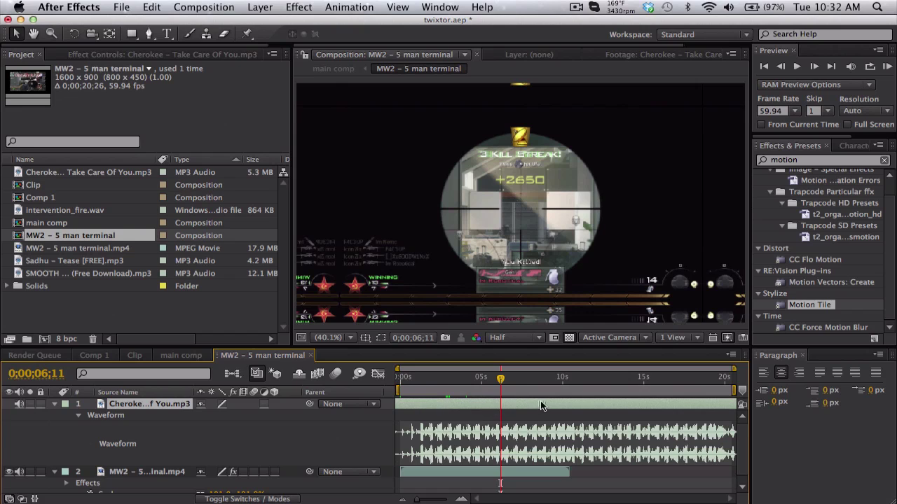
pyautogui.click(167, 475)
pyautogui.press('Delete')
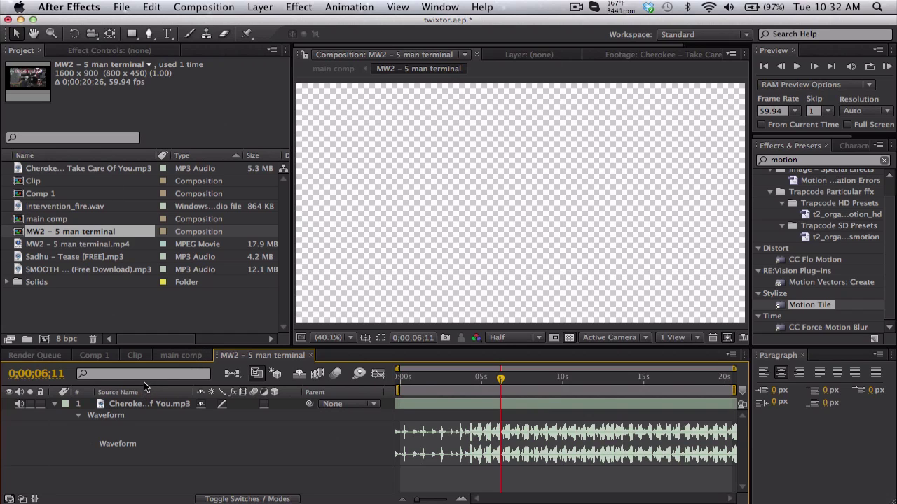
pyautogui.press('super+z')
pyautogui.click(152, 404)
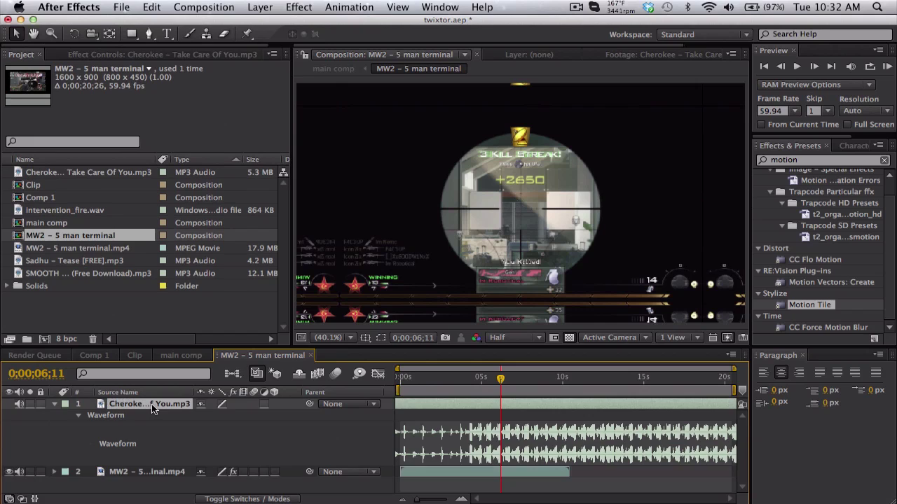
pyautogui.press('Delete')
# - Add Cherokee – Take Care Of You.mp3 to main comp, show its waveform and zoom to the first 30 seconds
pyautogui.click(163, 356)
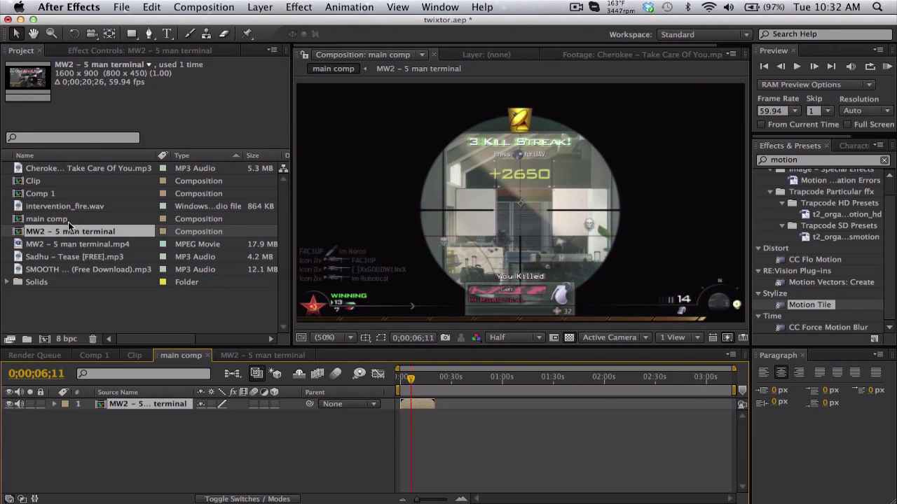
pyautogui.moveTo(74, 169); pyautogui.dragTo(486, 407)
pyautogui.press('l')
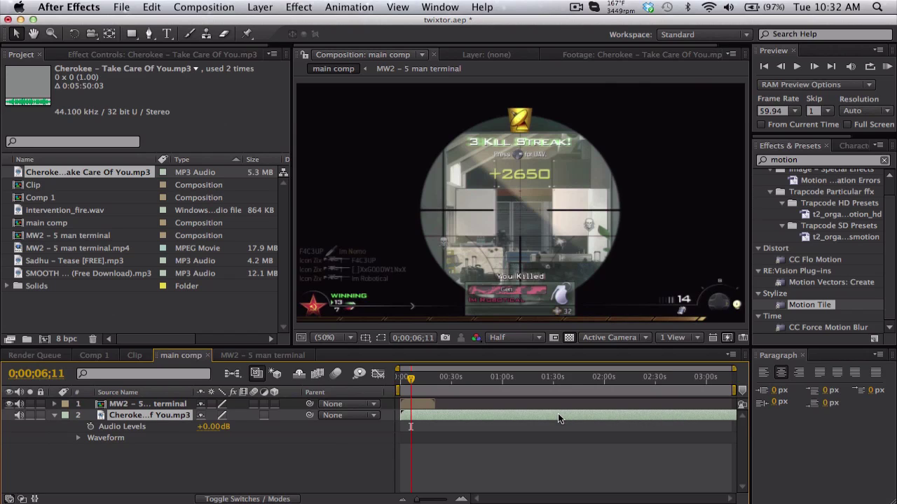
pyautogui.press('l')
pyautogui.press('l')
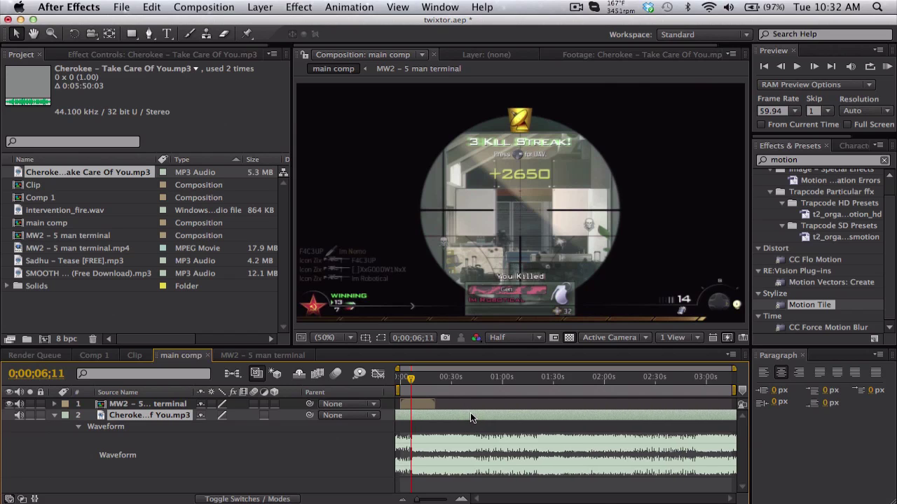
pyautogui.press('=')
pyautogui.press('=')
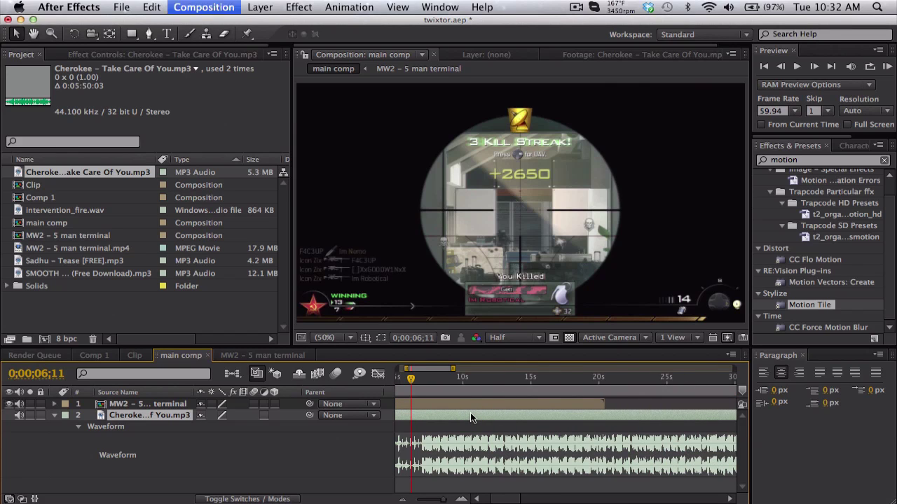
pyautogui.click(452, 404)
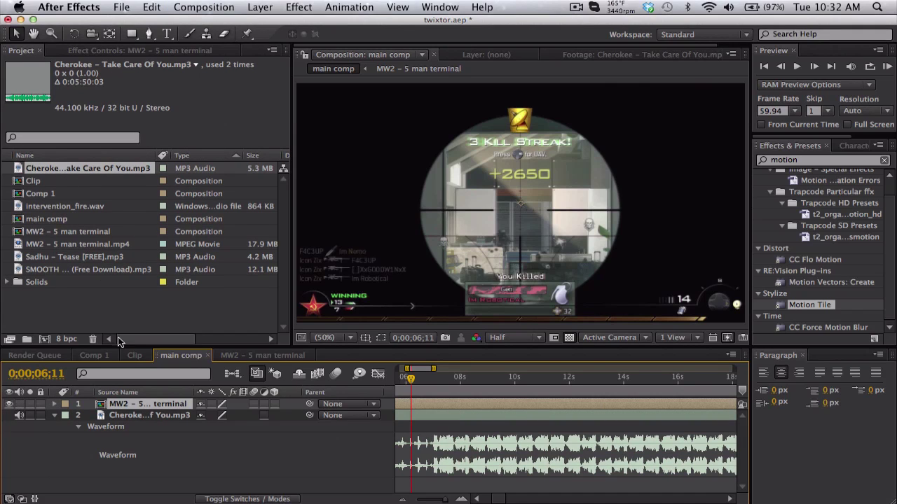
# - Copy the music and five gunshot layers from Comp 1 into main comp, replacing the old Cherokee layer
pyautogui.click(112, 355)
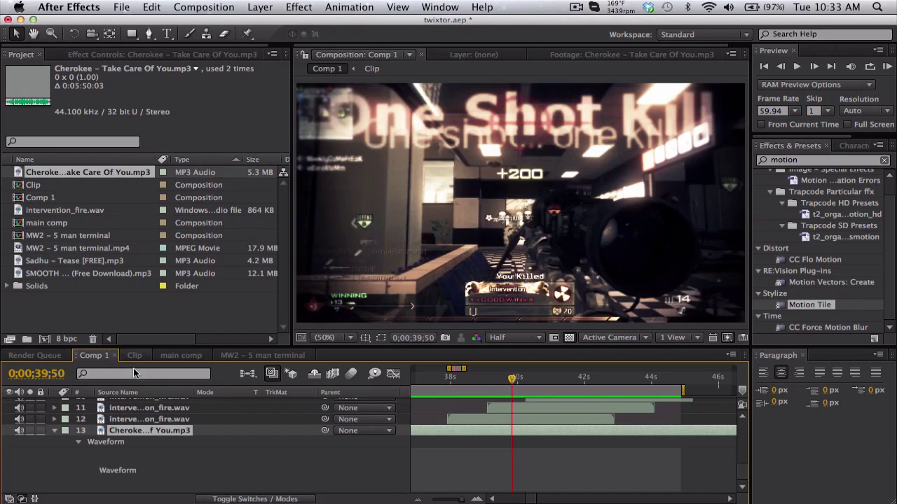
pyautogui.scroll(1, 149, 407)
pyautogui.scroll(3, 149, 408)
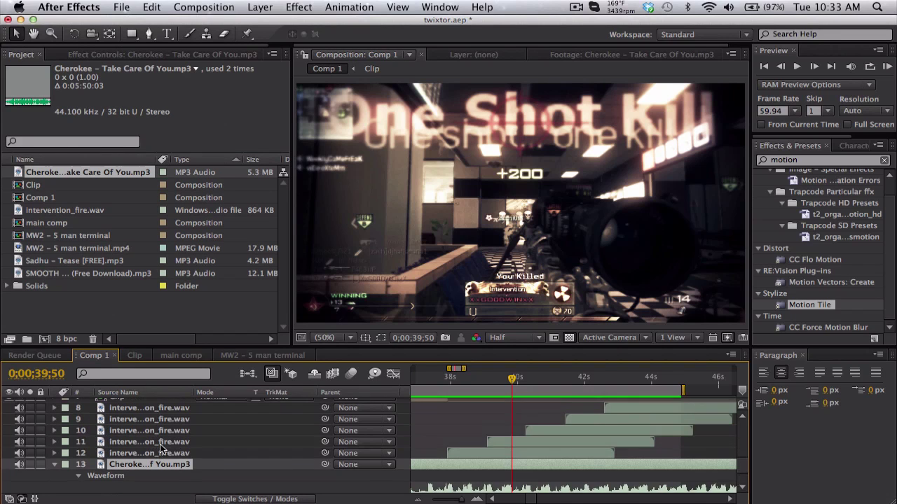
pyautogui.keyDown('shift'); pyautogui.click(157, 423); pyautogui.keyUp('shift')
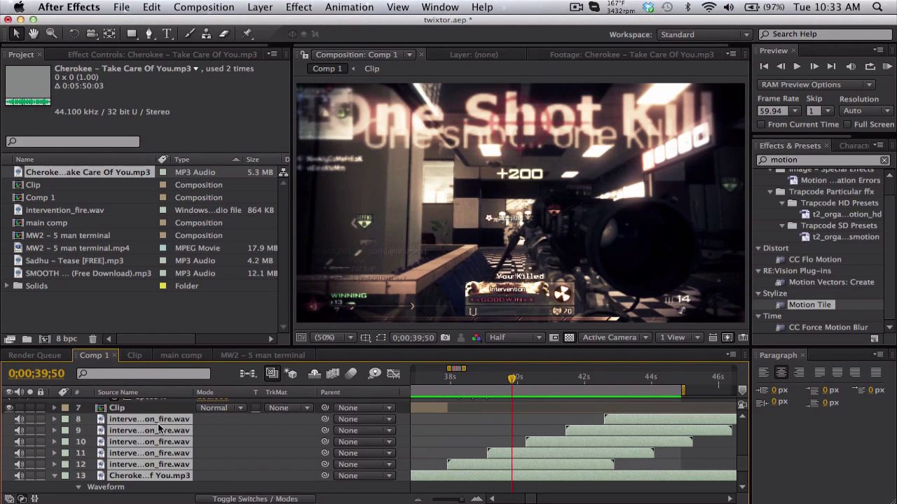
pyautogui.click(181, 355)
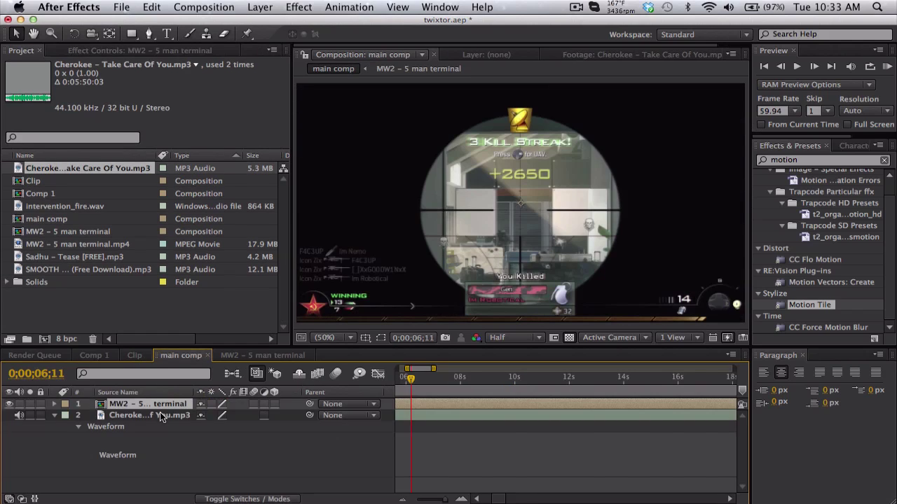
pyautogui.click(160, 416)
pyautogui.press('Delete')
pyautogui.hotkey('ctrl', 'v')
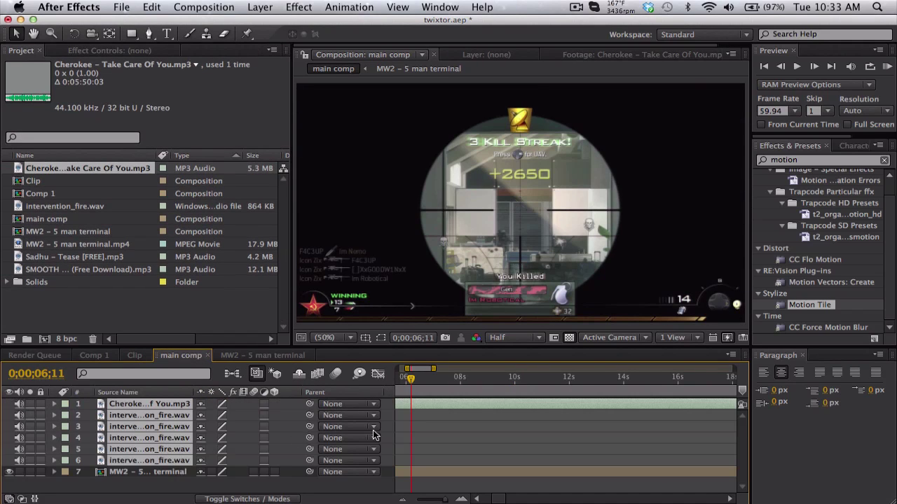
# - Show the pasted Cherokee layer's waveform and move the playhead to about 37 seconds
pyautogui.press('-')
pyautogui.press('-')
pyautogui.press('-')
pyautogui.press('-')
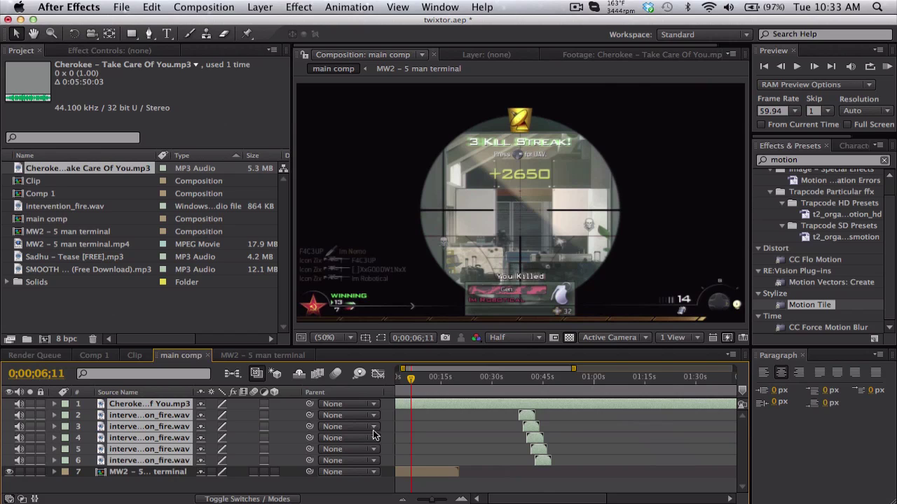
pyautogui.hscroll(-1, 469, 464)
pyautogui.click(496, 433)
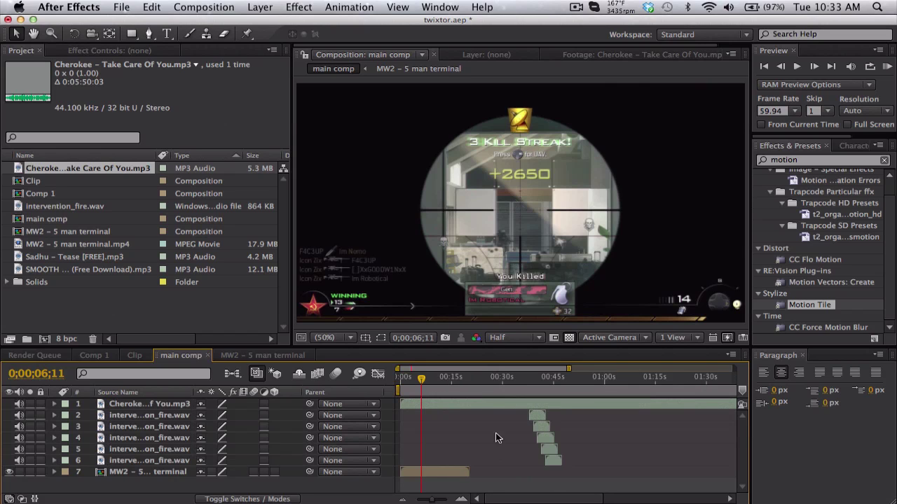
pyautogui.click(507, 402)
pyautogui.press('l')
pyautogui.press('l')
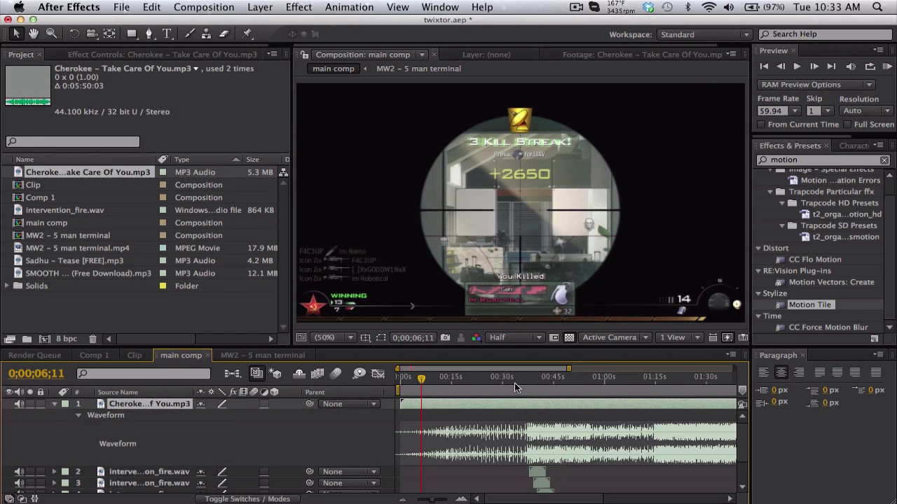
pyautogui.click(528, 377)
pyautogui.moveTo(528, 378); pyautogui.dragTo(536, 398)
# - Drag the MW2 – 5 man terminal layer to start around 35 s, then scrub from 0;00;34;36 to check
pyautogui.scroll(-3, 538, 425)
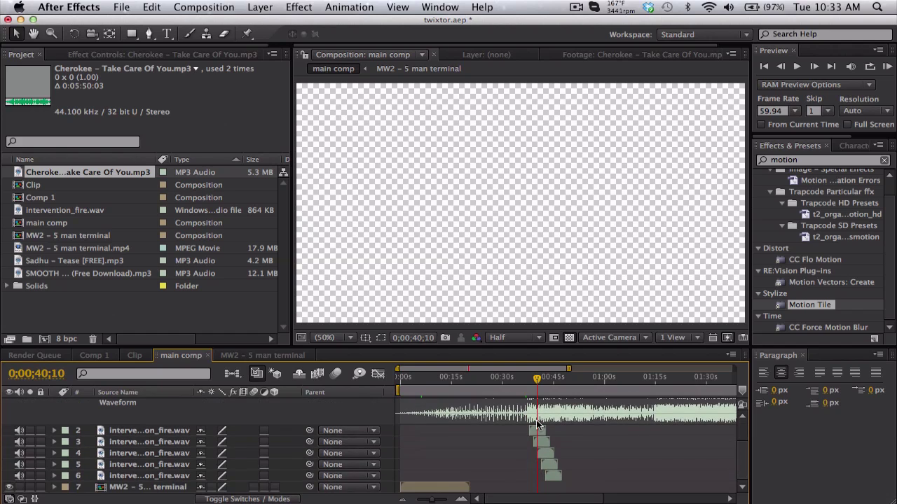
pyautogui.press('=')
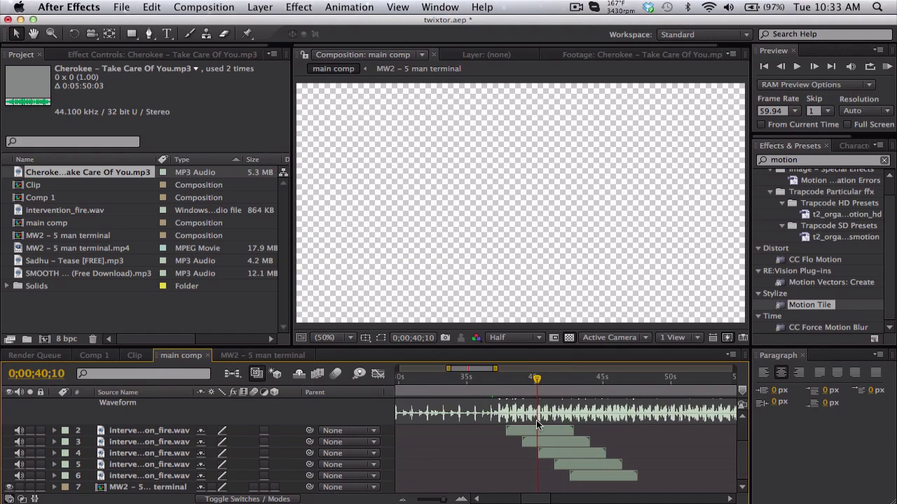
pyautogui.hscroll(-5, 536, 420)
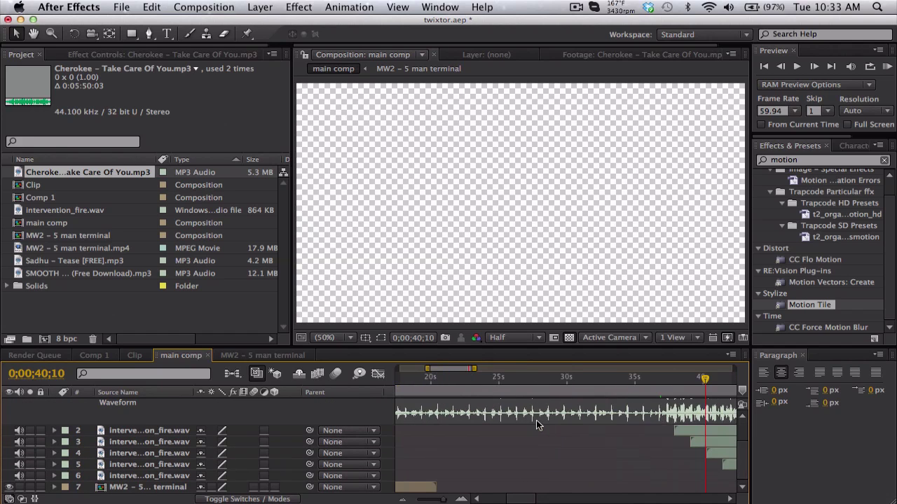
pyautogui.click(411, 488)
pyautogui.hscroll(3, 590, 463)
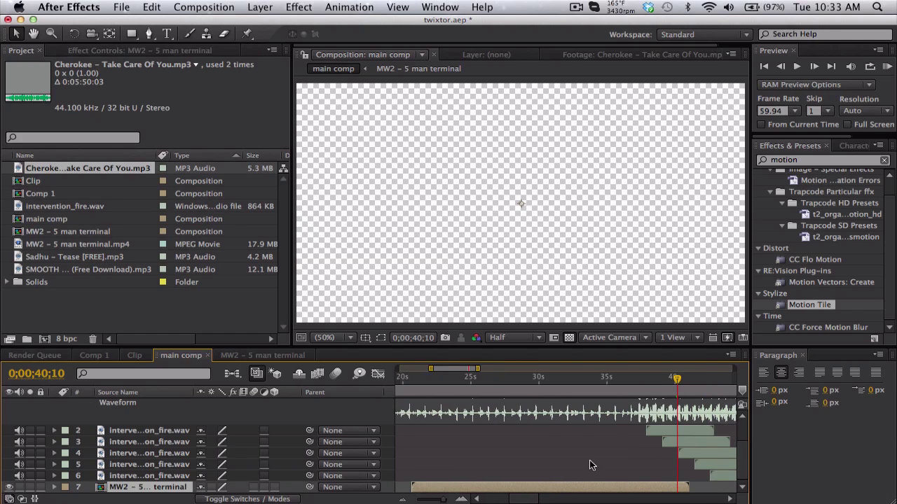
pyautogui.moveTo(563, 489); pyautogui.dragTo(690, 482)
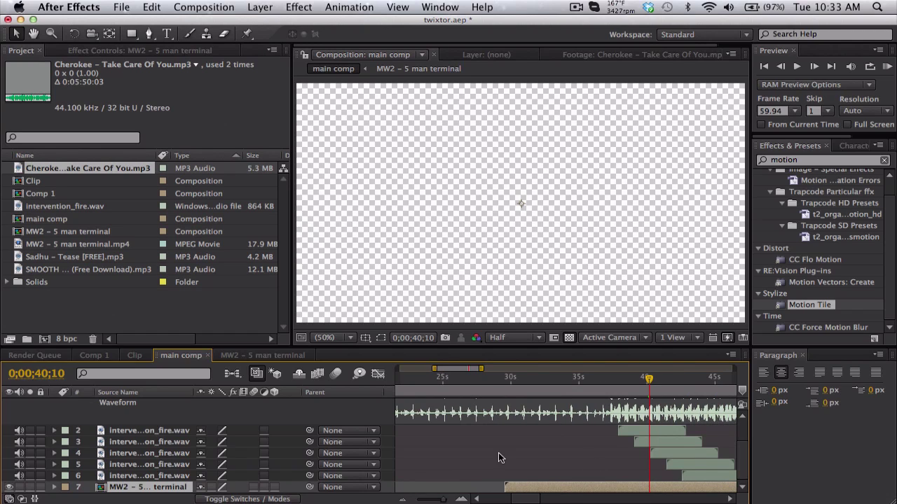
pyautogui.hscroll(-2, 498, 453)
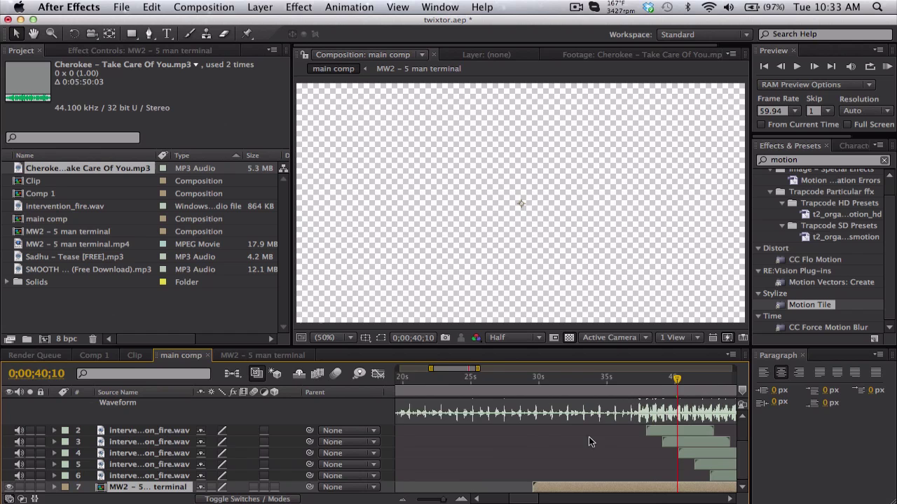
pyautogui.hscroll(9, 589, 442)
pyautogui.moveTo(511, 488); pyautogui.dragTo(583, 484)
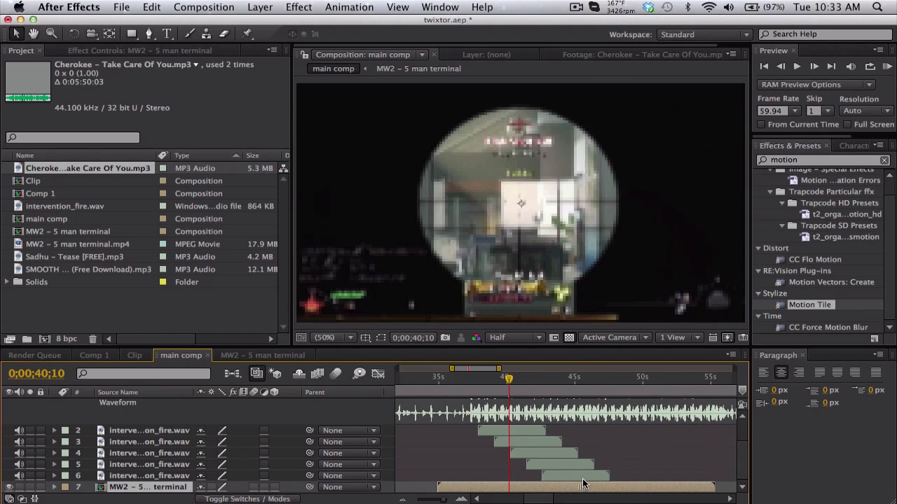
pyautogui.click(434, 379)
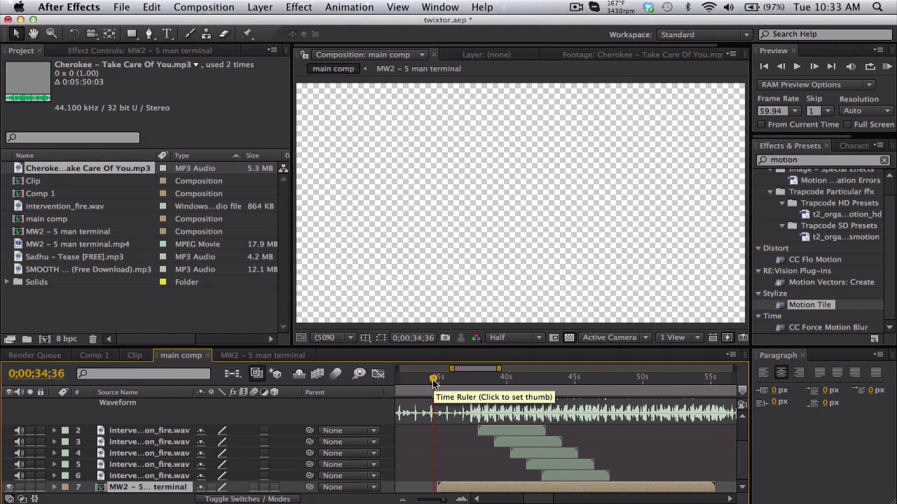
pyautogui.moveTo(433, 379); pyautogui.dragTo(457, 379)
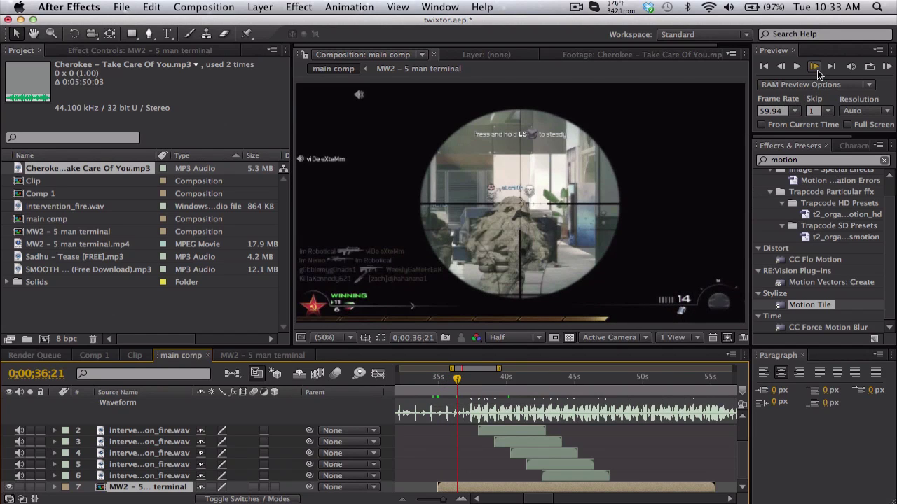
# - Step frame by frame from 0;00;37;00 to 0;00;37;43 to locate the sniper shot
pyautogui.click(815, 67)
pyautogui.click(815, 67)
pyautogui.click(815, 67)
pyautogui.click(815, 67)
pyautogui.click(814, 68)
pyautogui.click(815, 68)
pyautogui.click(815, 67)
pyautogui.click(815, 68)
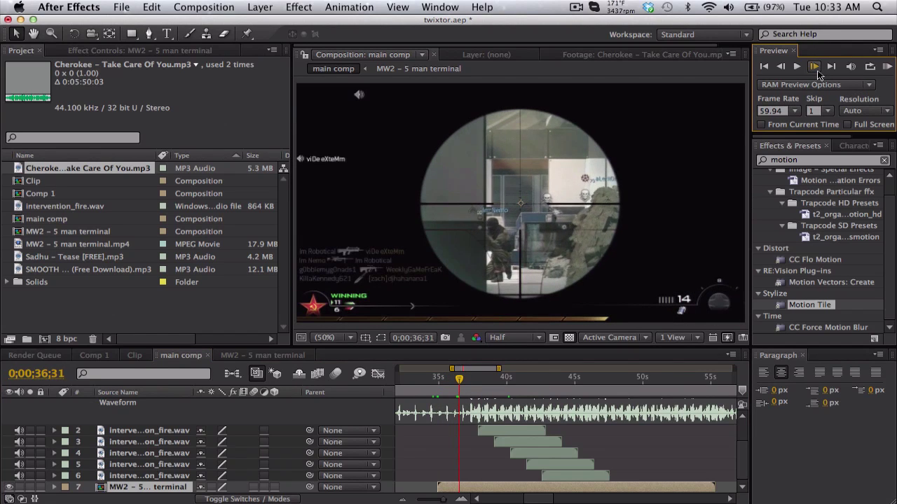
pyautogui.click(816, 69)
pyautogui.click(815, 69)
pyautogui.click(815, 68)
pyautogui.click(815, 67)
pyautogui.click(815, 67)
pyautogui.click(814, 68)
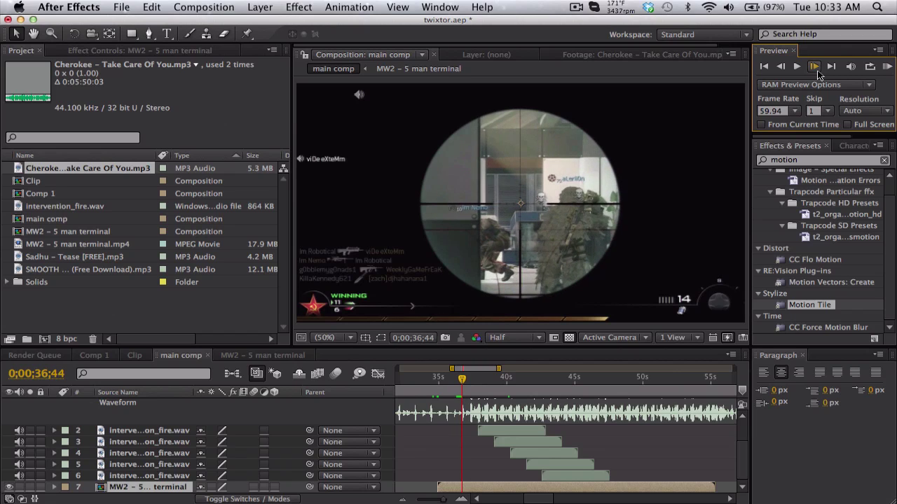
pyautogui.click(815, 69)
pyautogui.click(816, 69)
pyautogui.click(815, 68)
pyautogui.click(816, 69)
pyautogui.click(816, 69)
pyautogui.click(815, 68)
pyautogui.click(816, 69)
pyautogui.click(816, 68)
pyautogui.click(815, 69)
pyautogui.click(816, 68)
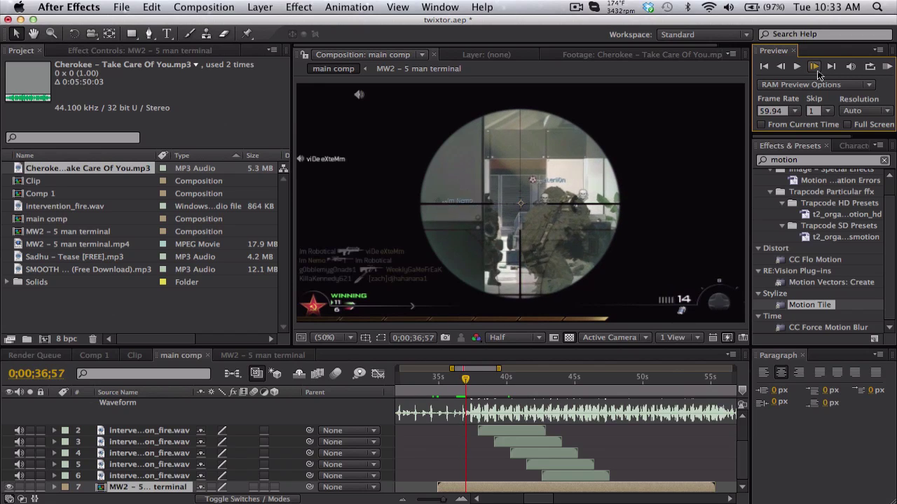
pyautogui.click(815, 68)
pyautogui.click(815, 67)
pyautogui.click(815, 67)
pyautogui.click(815, 67)
pyautogui.click(815, 67)
pyautogui.click(815, 67)
pyautogui.click(815, 68)
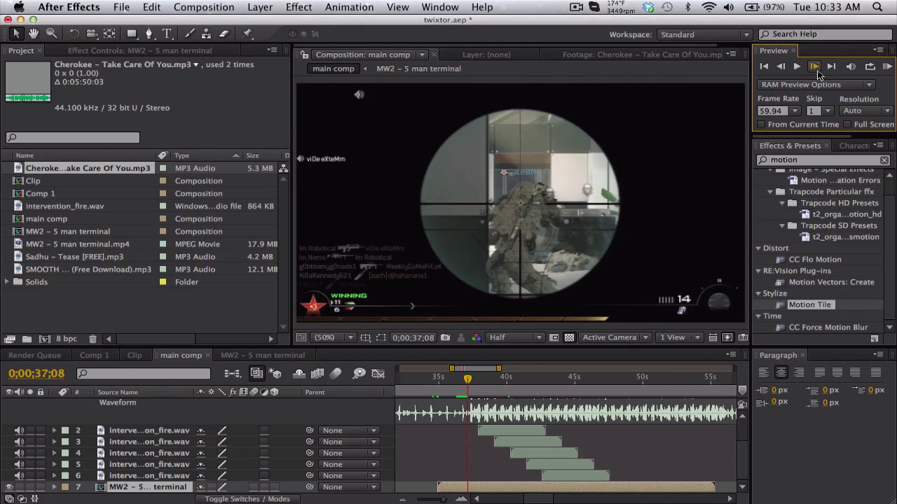
pyautogui.click(815, 68)
pyautogui.click(815, 67)
pyautogui.click(815, 67)
pyautogui.click(815, 67)
pyautogui.click(815, 67)
pyautogui.click(815, 67)
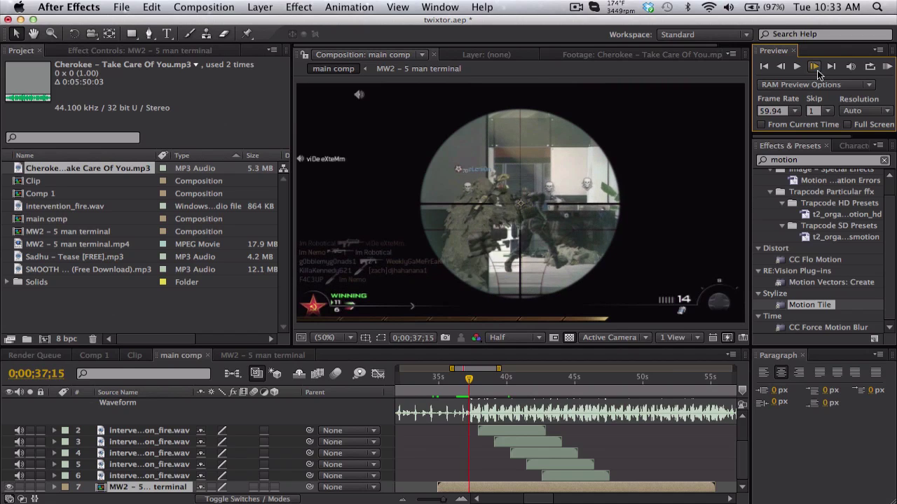
pyautogui.click(815, 67)
pyautogui.click(815, 67)
pyautogui.click(815, 67)
pyautogui.click(815, 68)
pyautogui.click(815, 67)
pyautogui.click(815, 67)
pyautogui.click(815, 67)
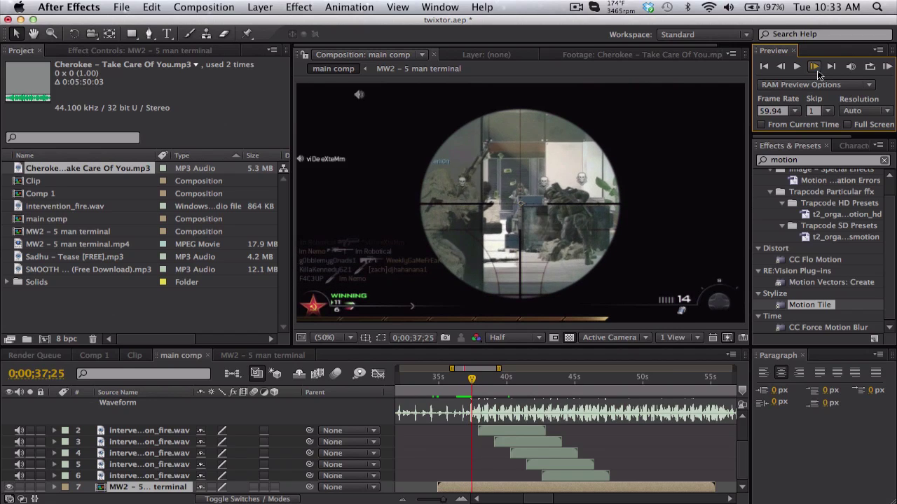
pyautogui.click(815, 67)
pyautogui.click(815, 67)
pyautogui.click(815, 67)
pyautogui.click(815, 68)
pyautogui.click(814, 67)
pyautogui.click(815, 67)
pyautogui.click(815, 68)
pyautogui.click(815, 68)
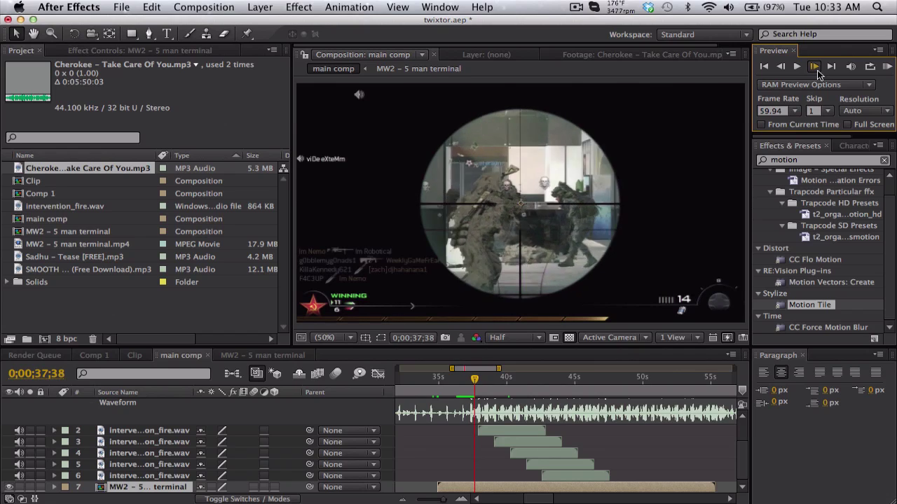
pyautogui.click(815, 68)
pyautogui.click(815, 67)
pyautogui.click(815, 67)
pyautogui.click(815, 68)
pyautogui.click(815, 68)
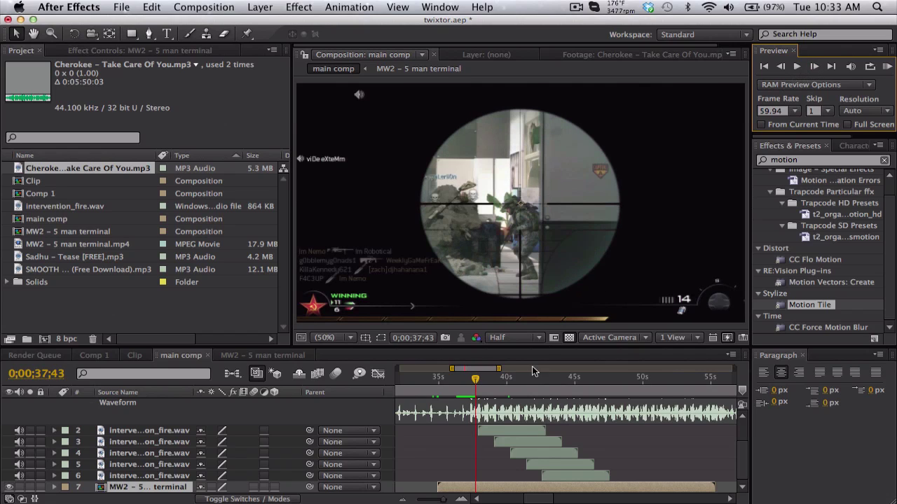
pyautogui.click(488, 489)
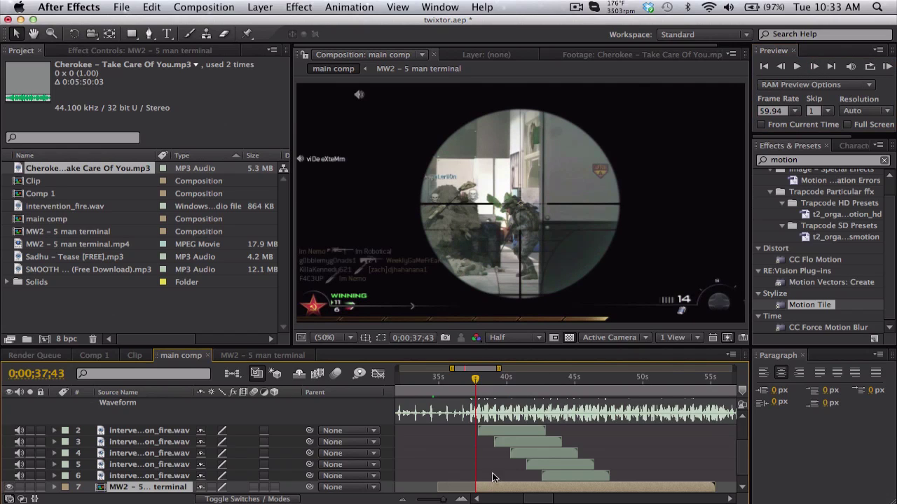
# - Find the next kill frame and split the MW2 layer there
pyautogui.scroll(-1, 496, 462)
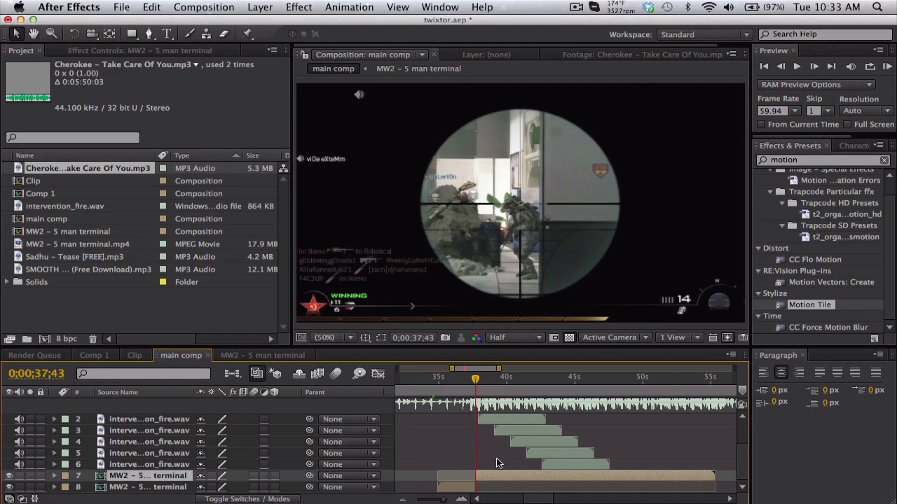
pyautogui.moveTo(476, 379); pyautogui.dragTo(492, 378)
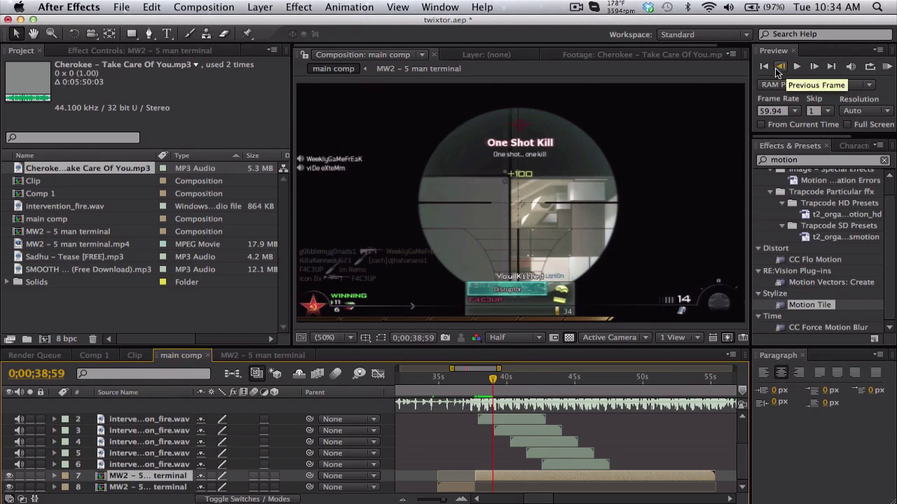
pyautogui.click(779, 66)
pyautogui.click(779, 66)
pyautogui.click(779, 66)
pyautogui.click(779, 66)
pyautogui.click(780, 66)
pyautogui.click(779, 67)
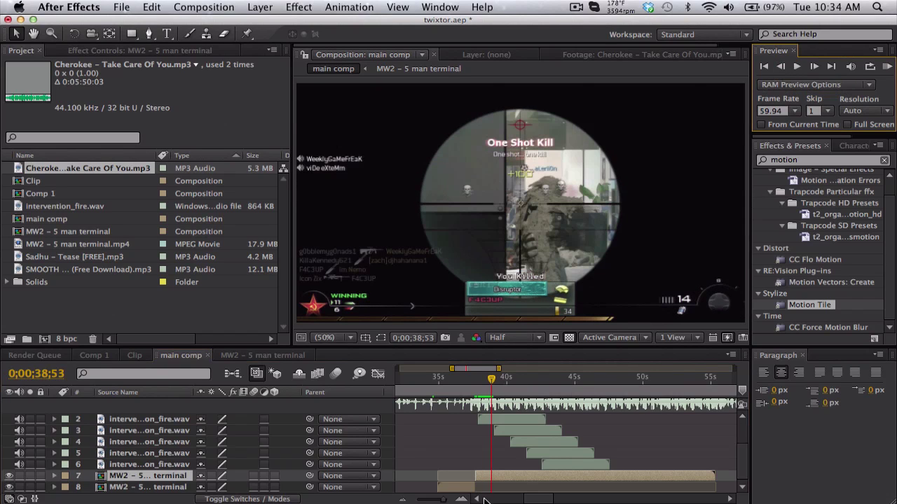
pyautogui.scroll(-1, 519, 452)
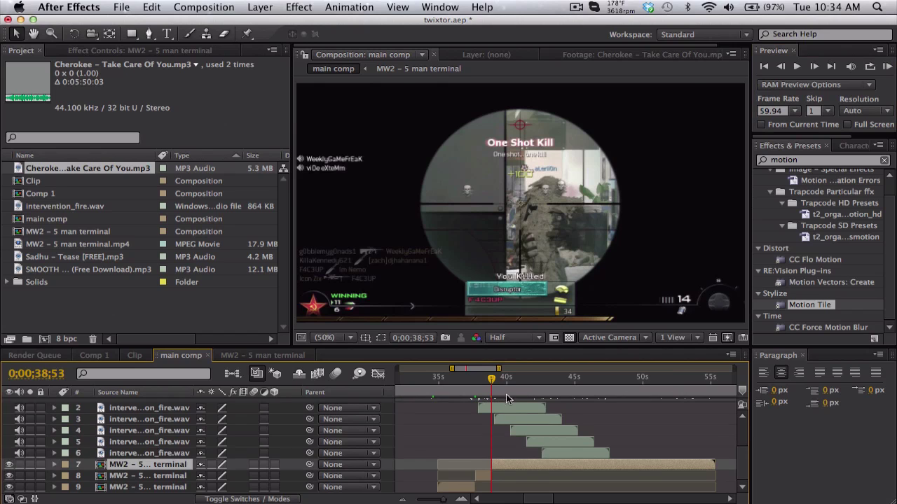
pyautogui.moveTo(493, 379); pyautogui.dragTo(511, 379)
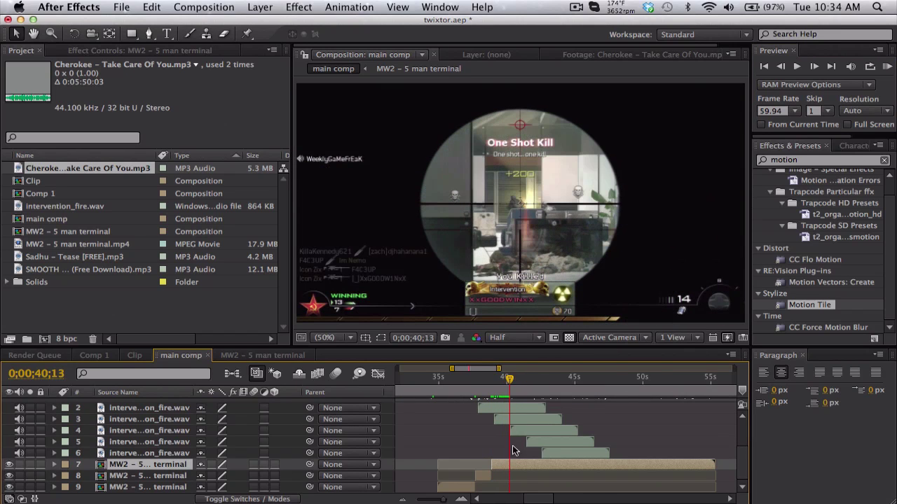
pyautogui.press('super+shift+d')
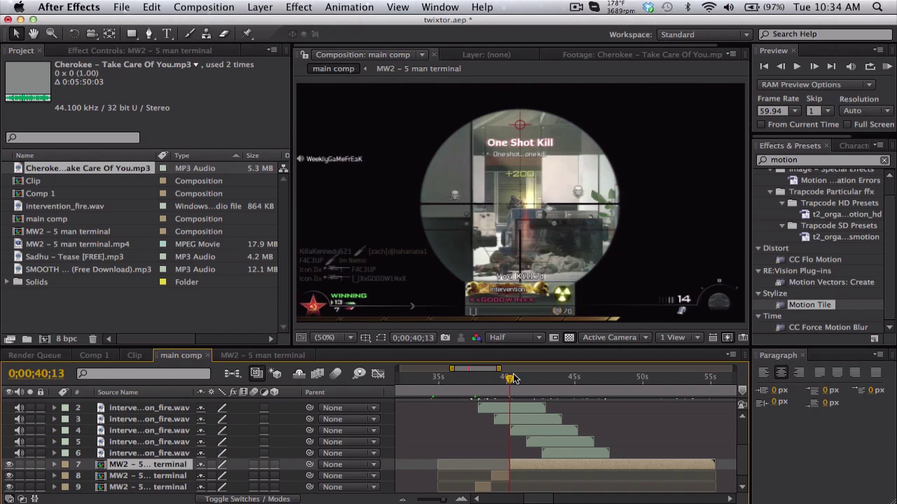
# - Trim the next clip piece's start at the following shot and enlarge the timeline to show all layers
pyautogui.moveTo(512, 378); pyautogui.dragTo(551, 368)
pyautogui.hotkey('alt', '[')
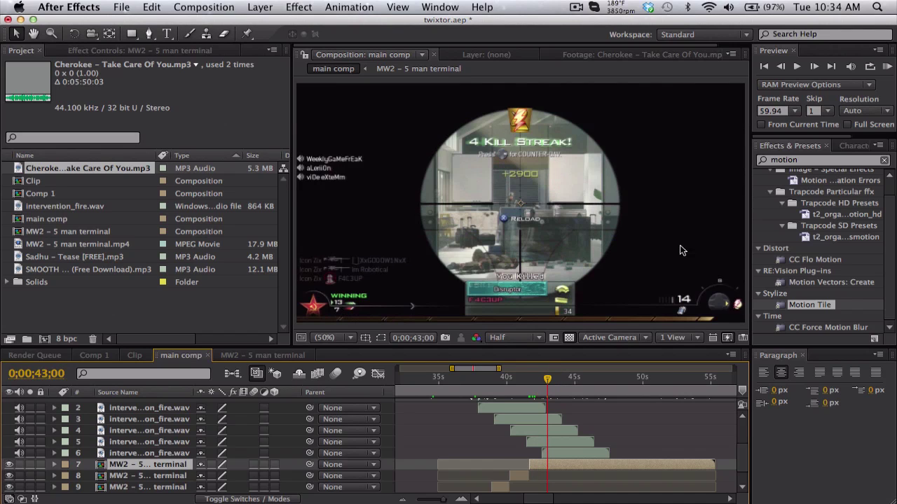
pyautogui.click(814, 65)
pyautogui.click(814, 66)
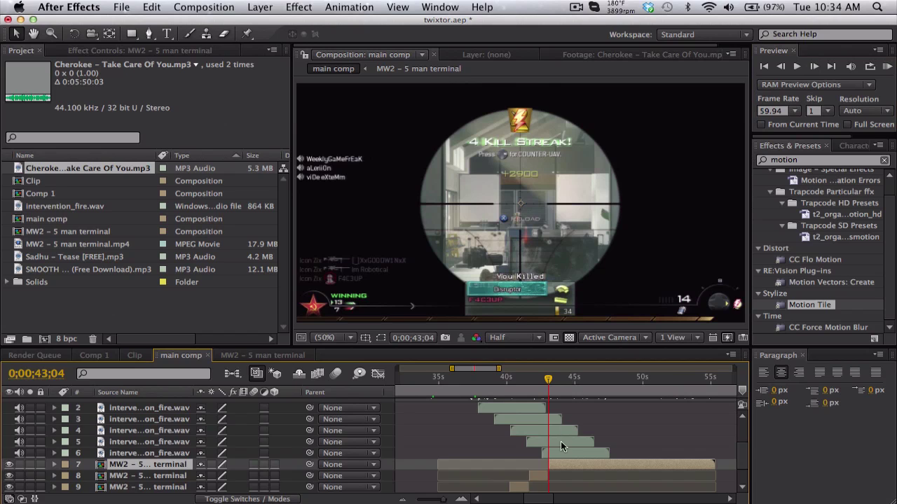
pyautogui.scroll(-3, 561, 442)
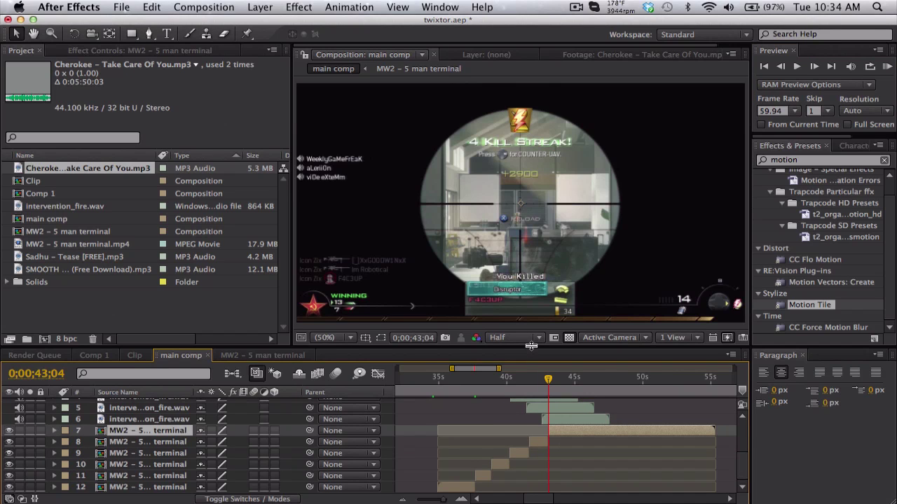
pyautogui.moveTo(531, 347); pyautogui.dragTo(529, 250)
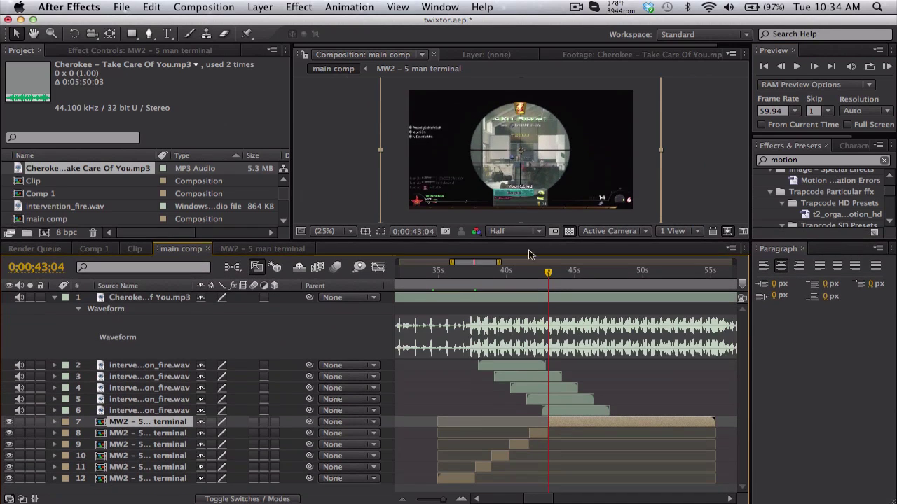
# - Make the clip piece on layer 11 start at 0;00;37;55
pyautogui.click(483, 272)
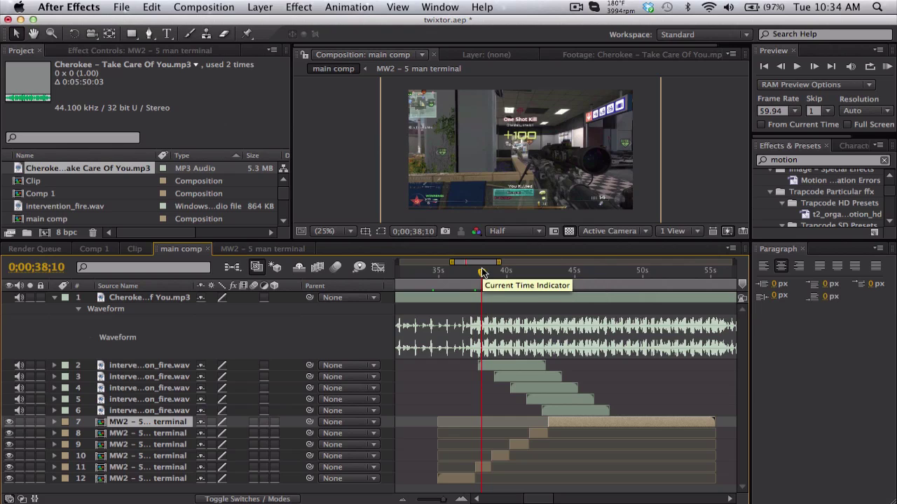
pyautogui.click(491, 273)
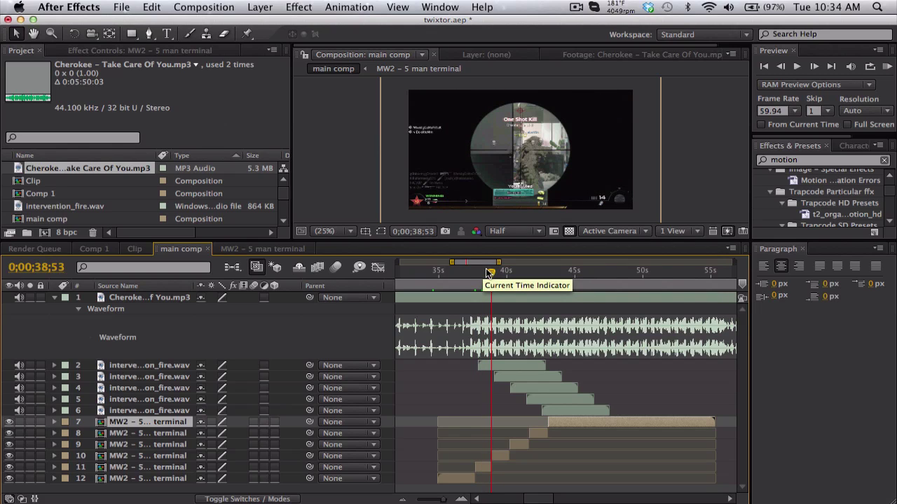
pyautogui.moveTo(490, 272); pyautogui.dragTo(483, 273)
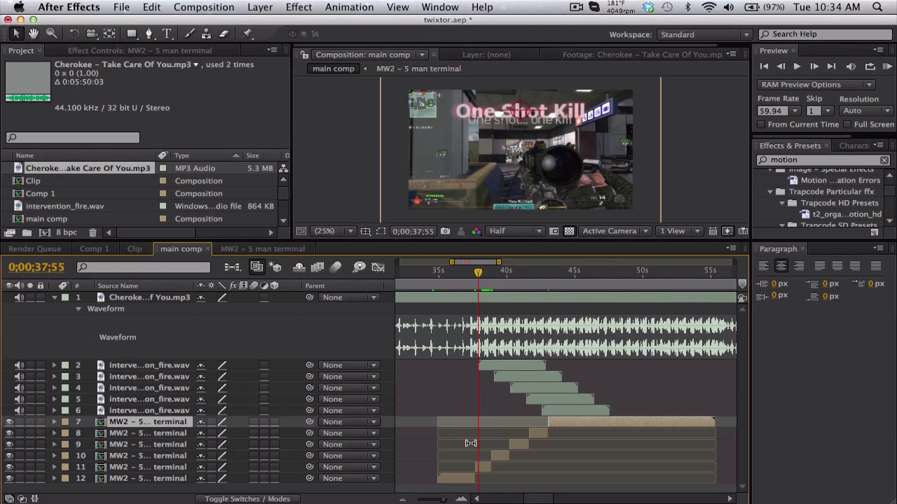
pyautogui.click(165, 480)
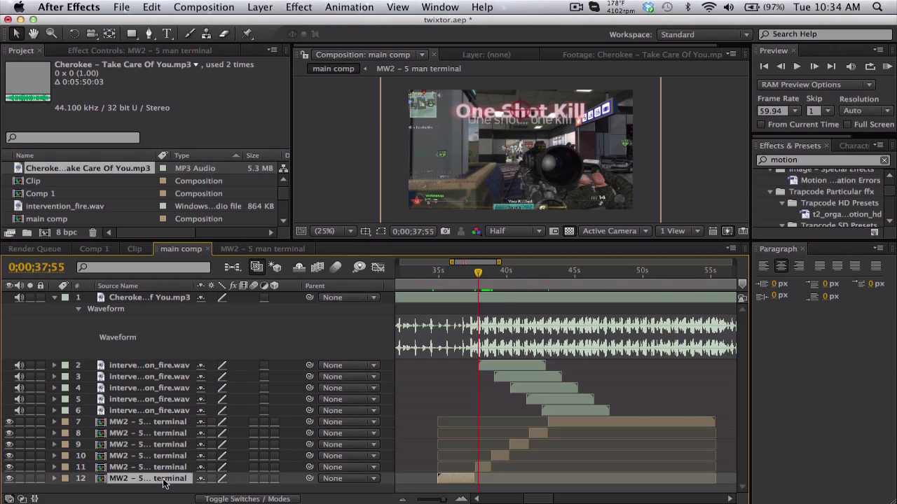
pyautogui.click(164, 471)
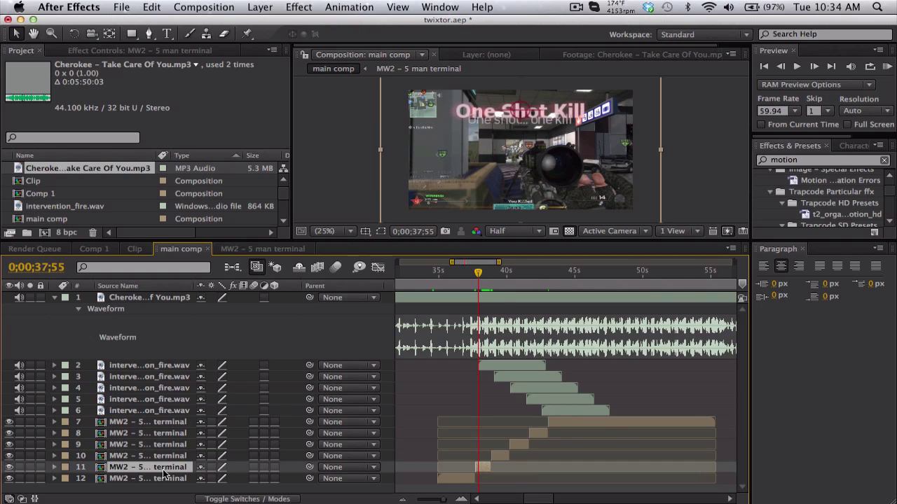
pyautogui.press('=')
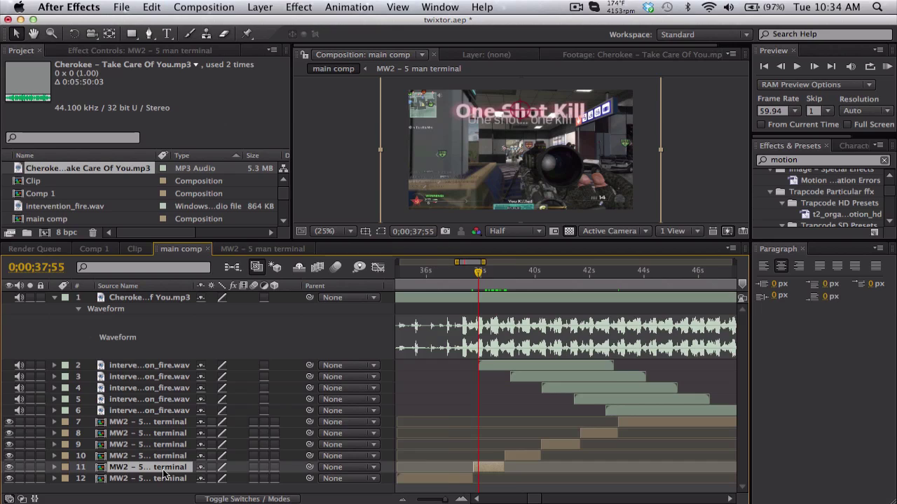
pyautogui.press('[')
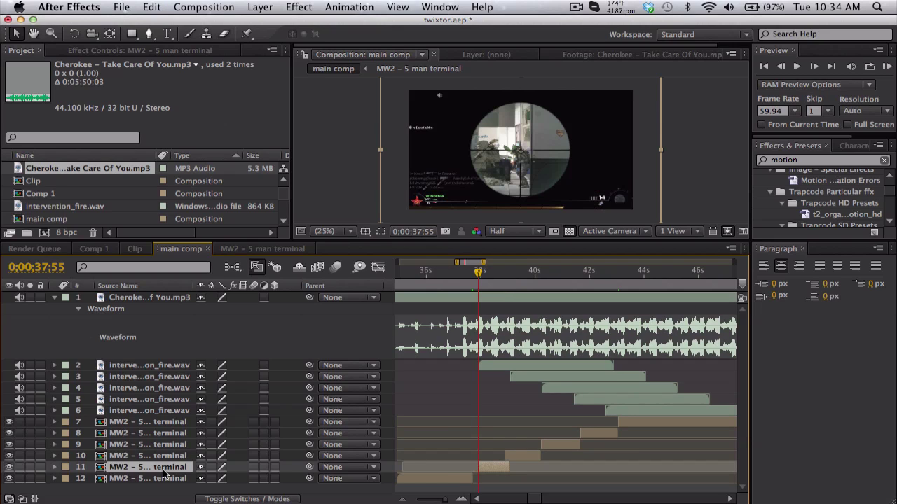
# - Line up the clip pieces on layers 10, 9 and 8 with the gunshots at 39;04, 40;13 and 41;26
pyautogui.click(505, 276)
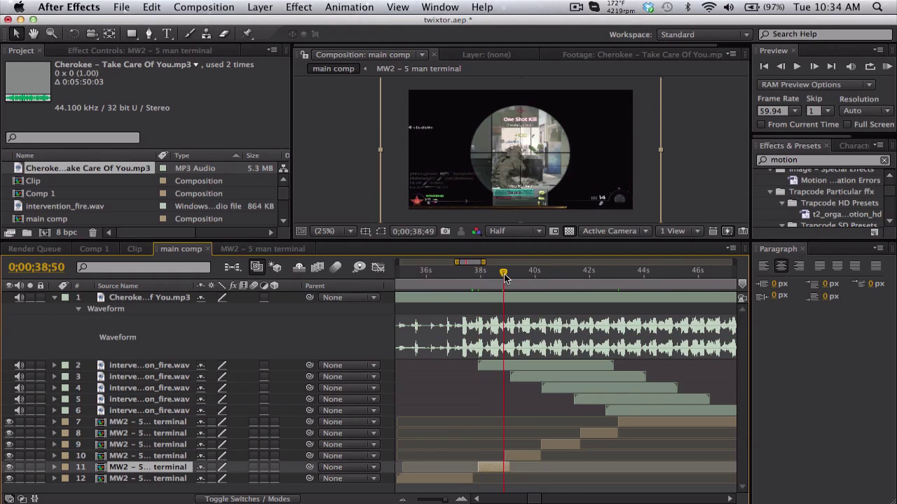
pyautogui.click(509, 275)
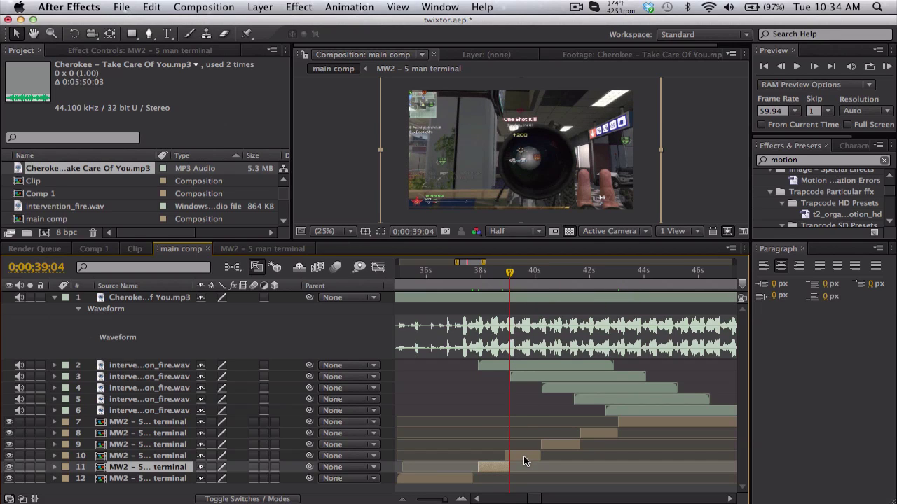
pyautogui.moveTo(524, 456); pyautogui.dragTo(529, 457)
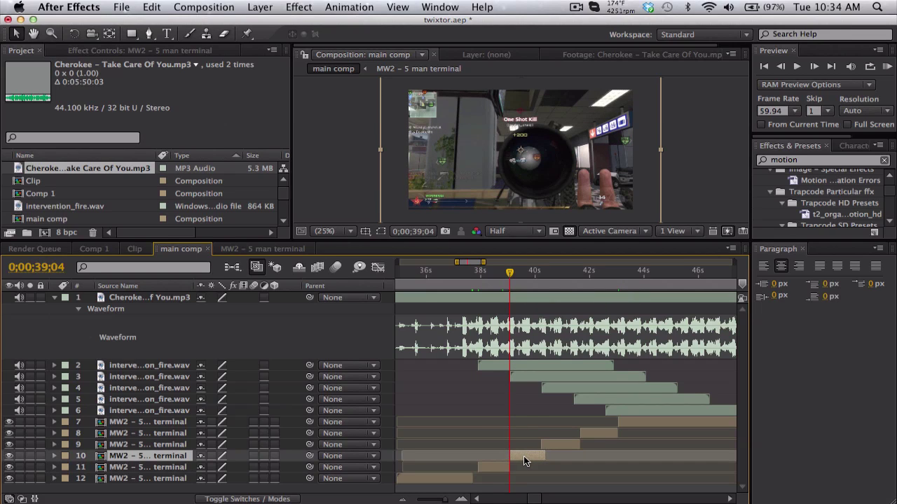
pyautogui.click(543, 271)
pyautogui.click(540, 275)
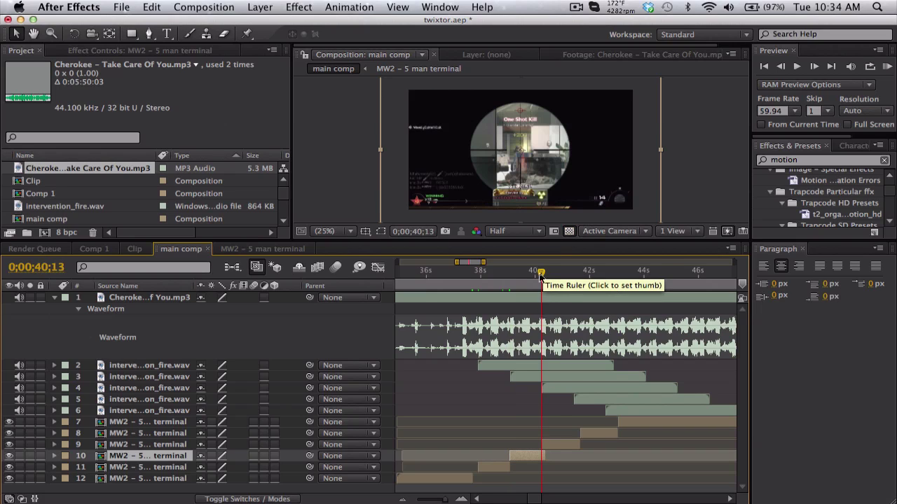
pyautogui.click(565, 447)
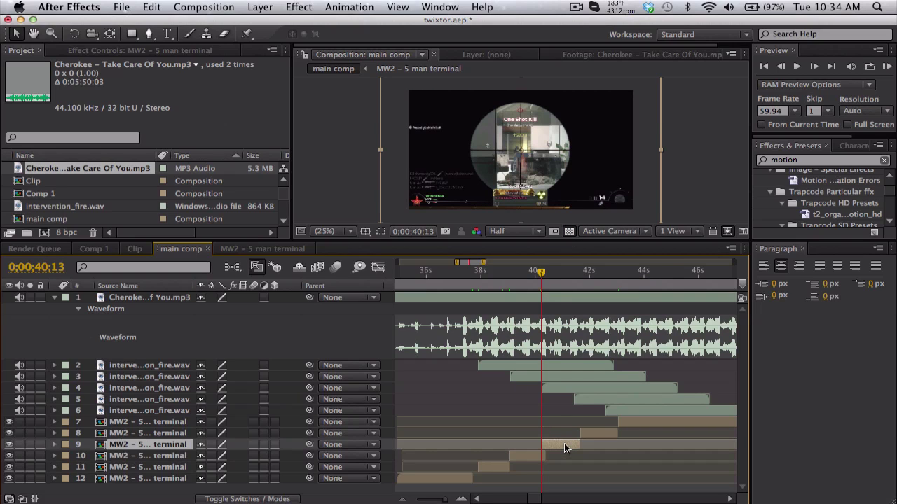
pyautogui.click(576, 273)
pyautogui.click(574, 273)
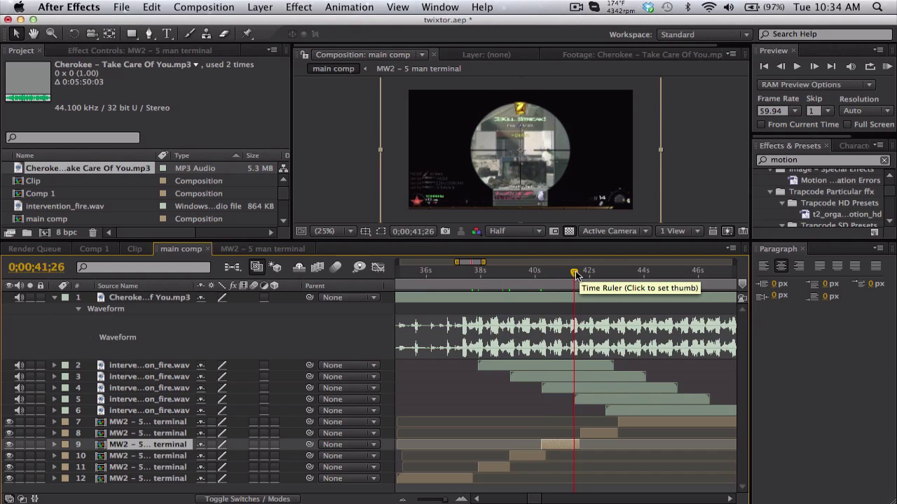
pyautogui.moveTo(594, 436); pyautogui.dragTo(589, 437)
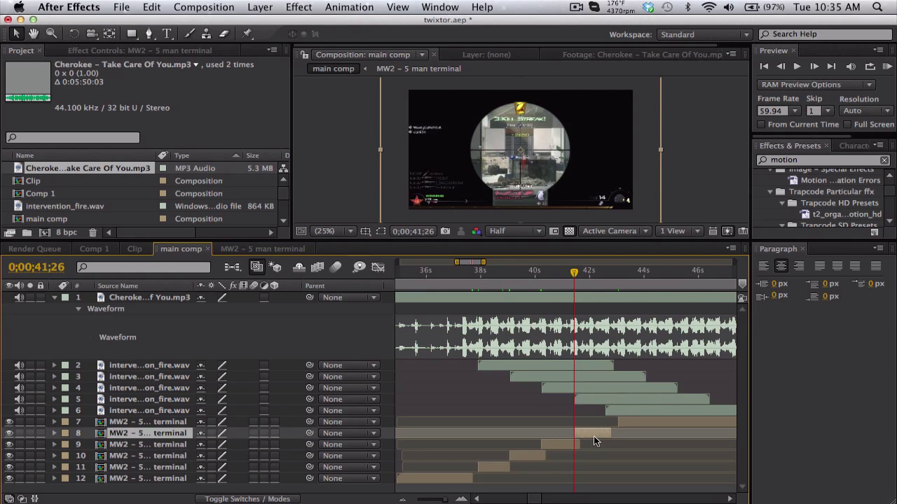
# - Start layer 7 at the 42;36 gunshot, then return to about 38 seconds
pyautogui.click(613, 273)
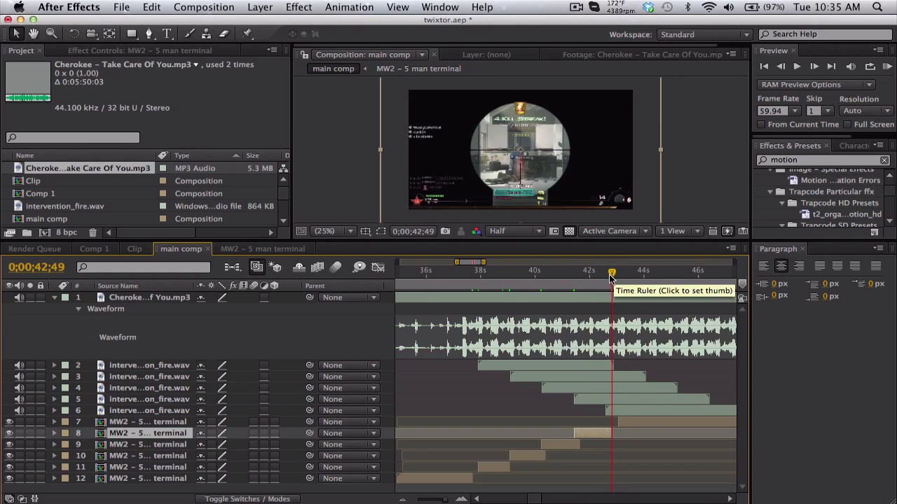
pyautogui.click(606, 273)
pyautogui.click(634, 423)
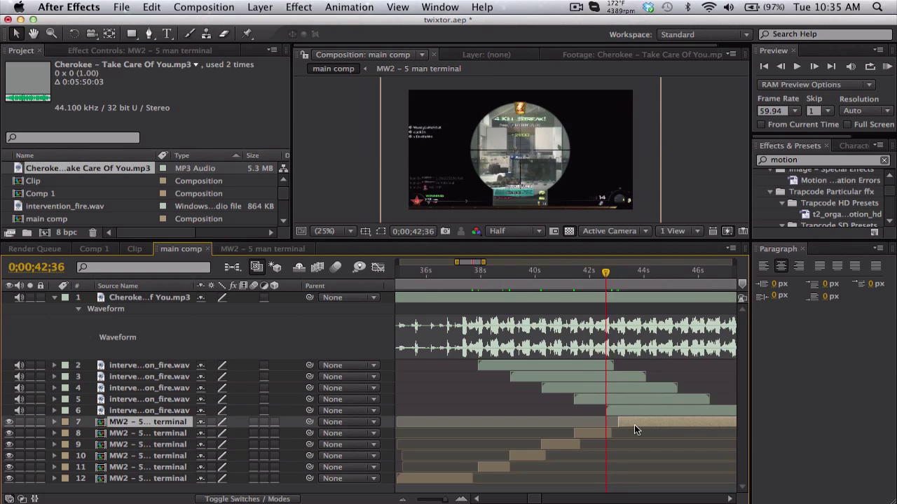
pyautogui.press('[')
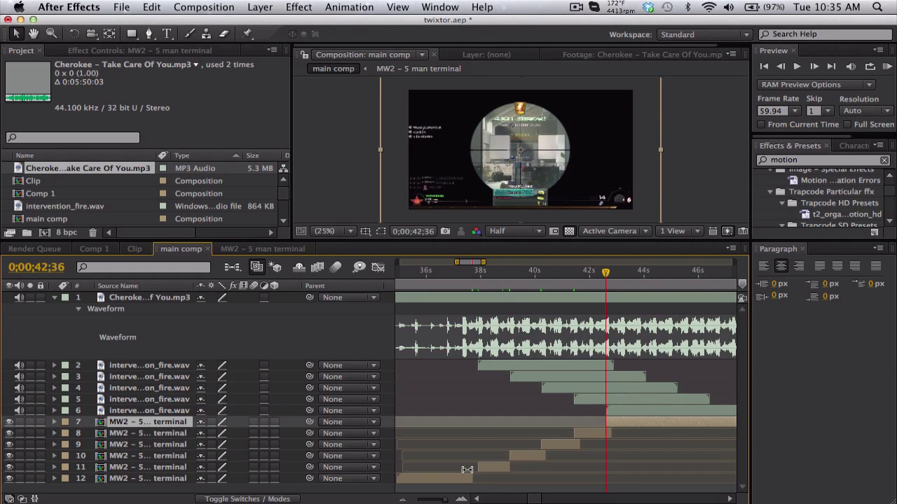
pyautogui.click(480, 272)
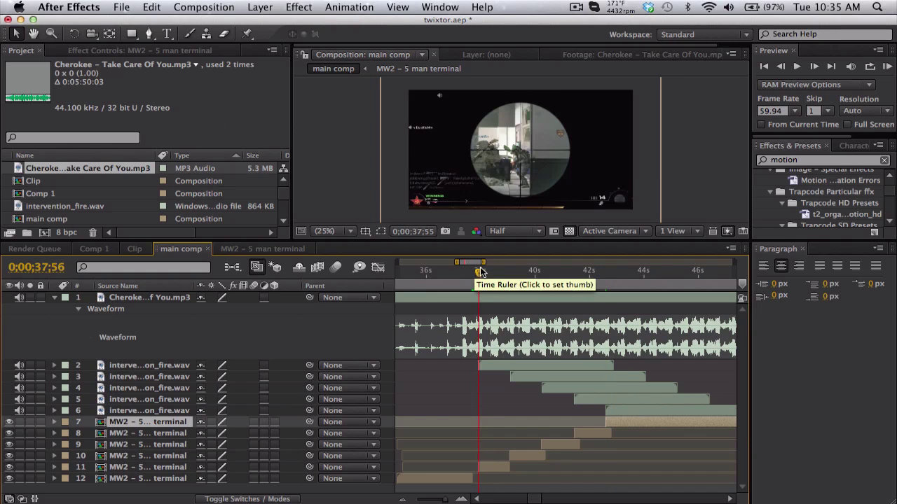
# - Zoom the timeline, scrub to about 40 s, and search Effects & Presets for 'twix'
pyautogui.press('=')
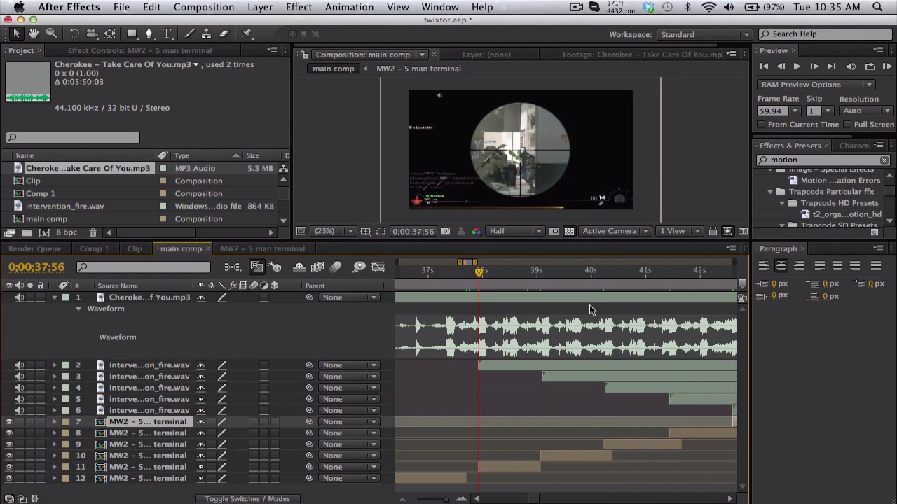
pyautogui.moveTo(584, 272); pyautogui.dragTo(648, 266)
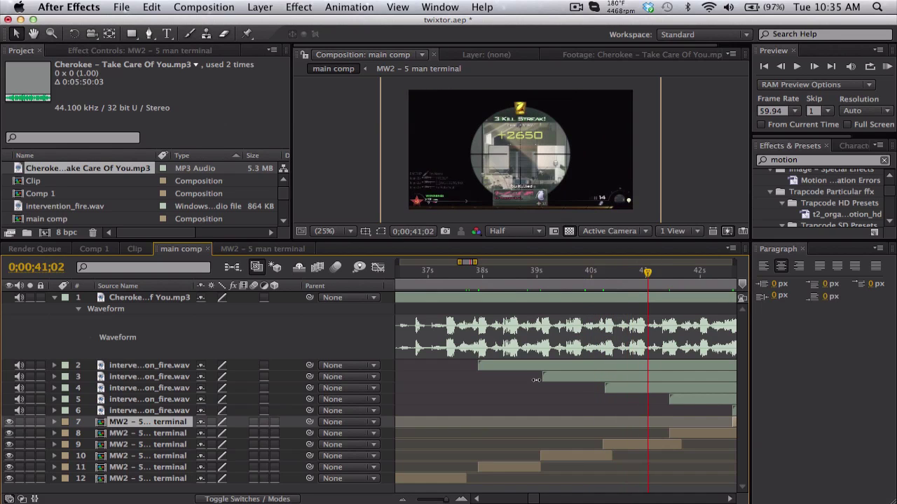
pyautogui.click(819, 160)
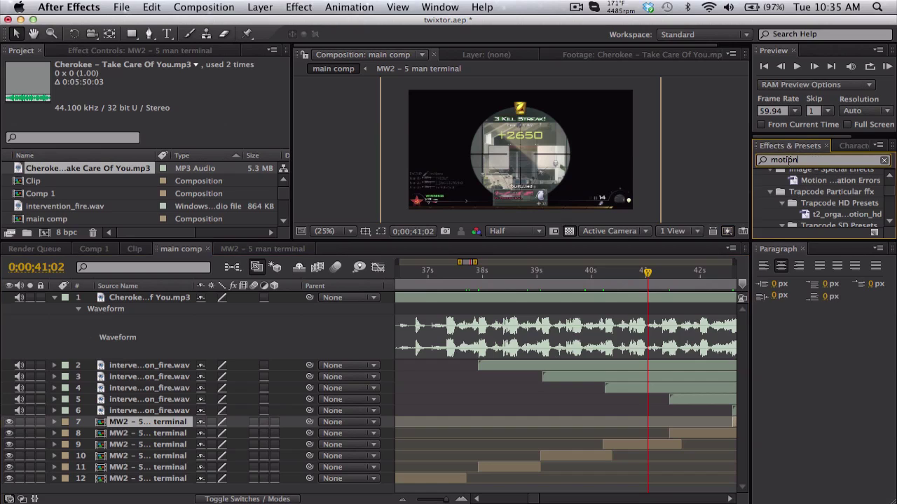
pyautogui.write('twix')
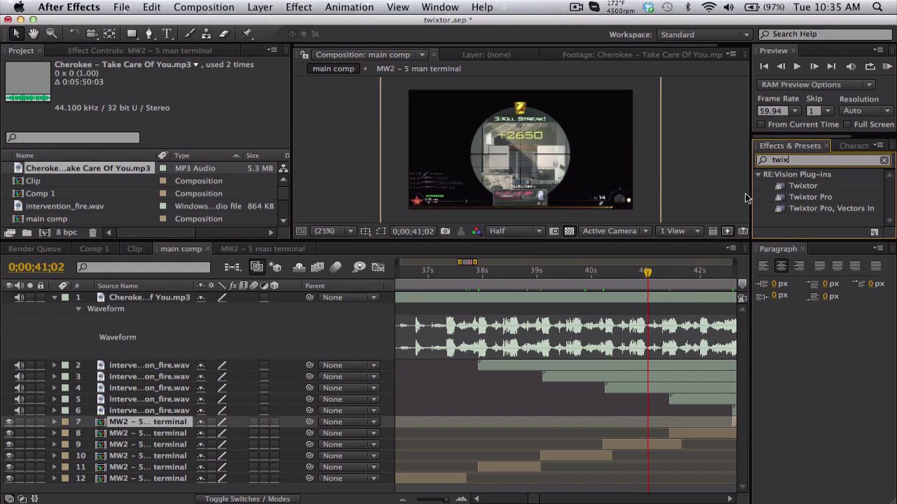
# - Select layer 11's MW2 clip and adjust its out-point, trimming it and then extending it back
pyautogui.click(510, 384)
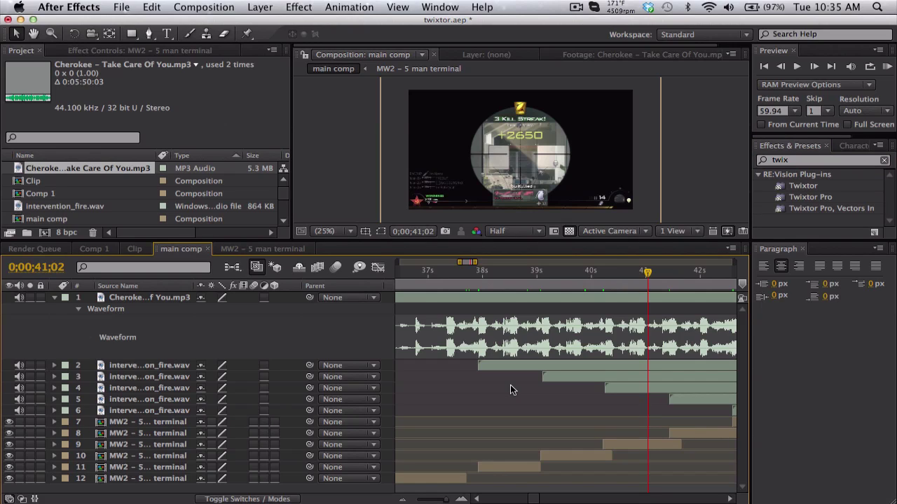
pyautogui.click(522, 467)
pyautogui.moveTo(537, 465); pyautogui.dragTo(517, 469)
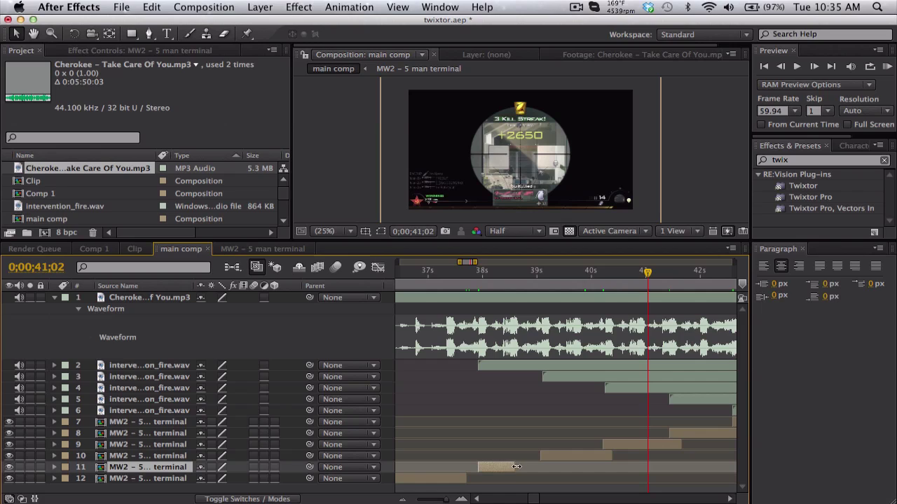
pyautogui.moveTo(517, 466); pyautogui.dragTo(546, 469)
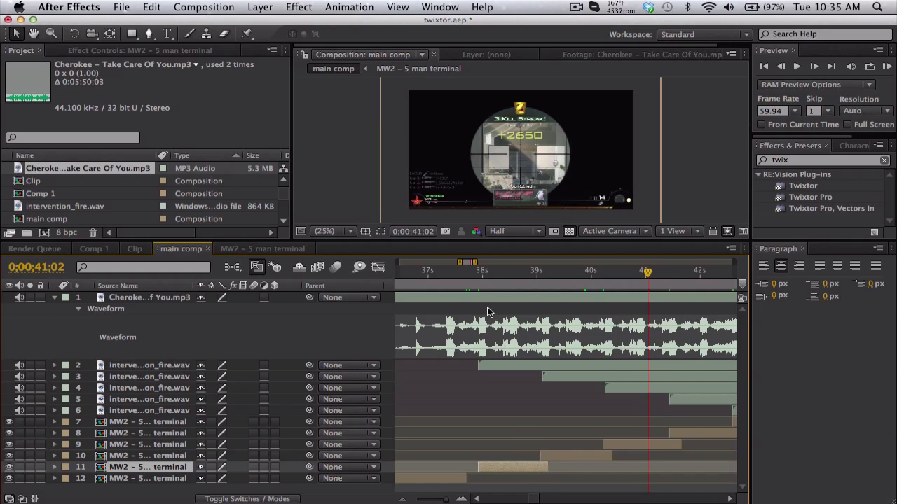
# - Drag Twixtor onto layer 11's MW2 clip and set the current time to 38;10
pyautogui.click(803, 186)
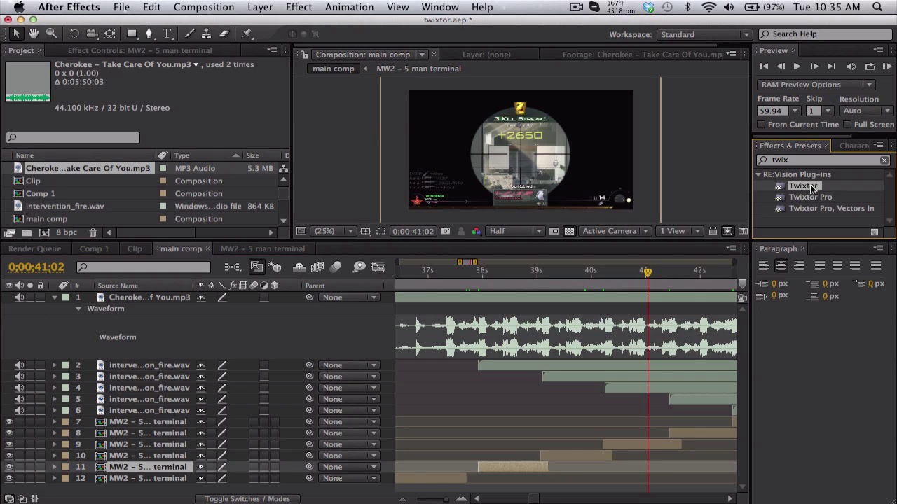
pyautogui.moveTo(811, 189); pyautogui.dragTo(130, 469)
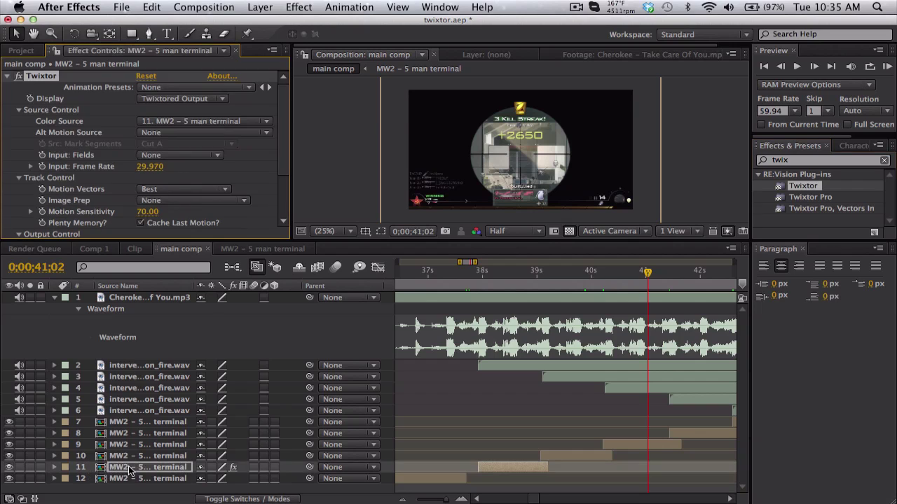
pyautogui.click(489, 275)
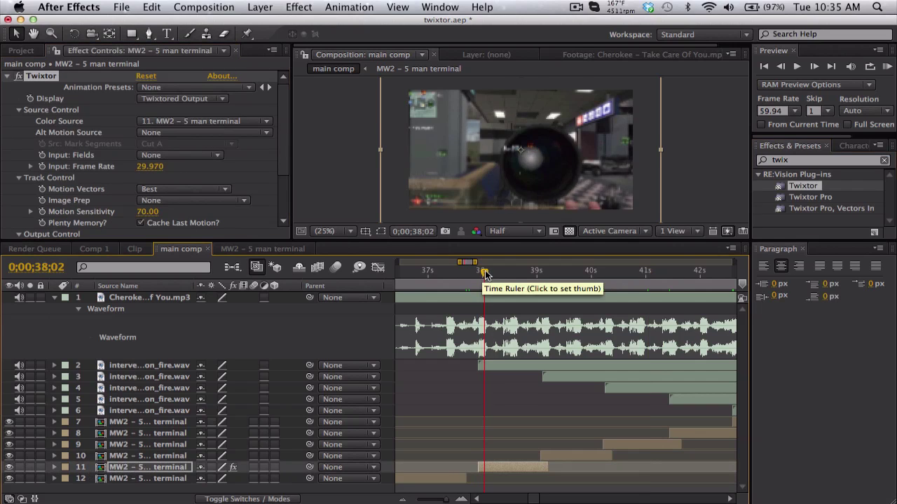
pyautogui.moveTo(490, 275); pyautogui.dragTo(491, 273)
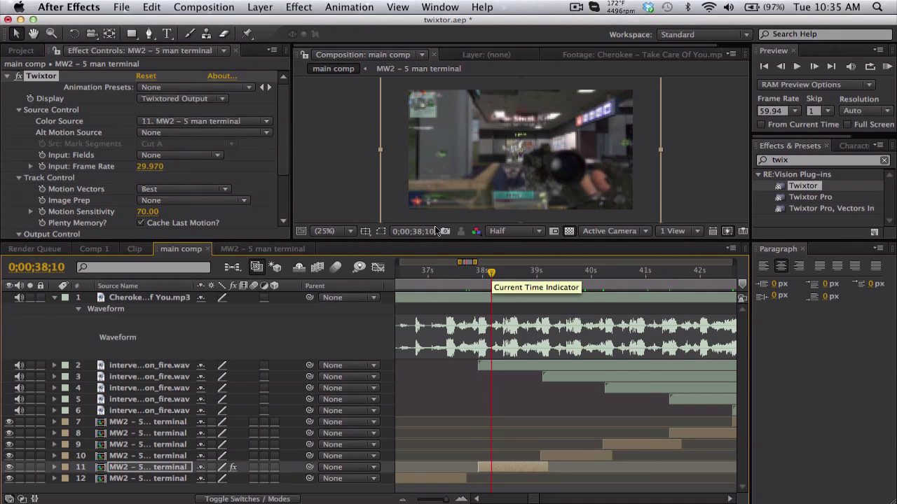
# - Set Twixtor's Input: Frame Rate to 59.94, step to just past 38 s, and select layer 2
pyautogui.click(144, 167)
pyautogui.write('59.94')
pyautogui.press('Return')
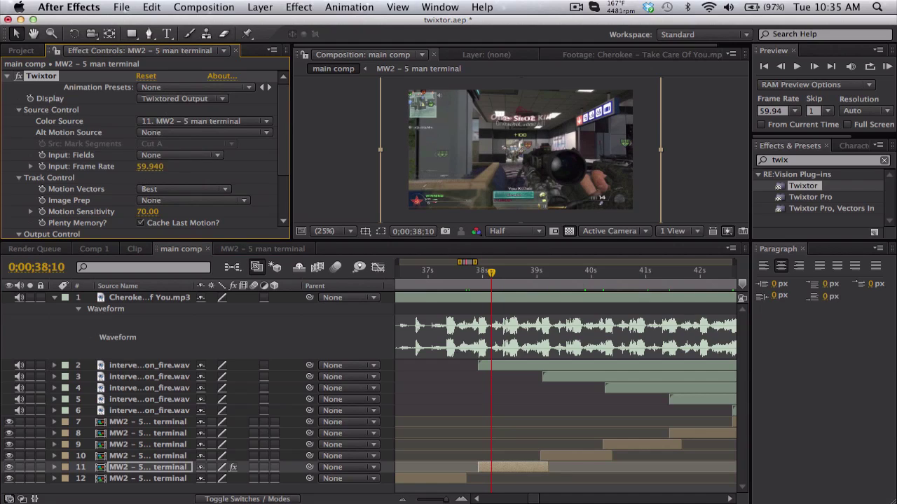
pyautogui.click(483, 274)
pyautogui.press('pagedown')
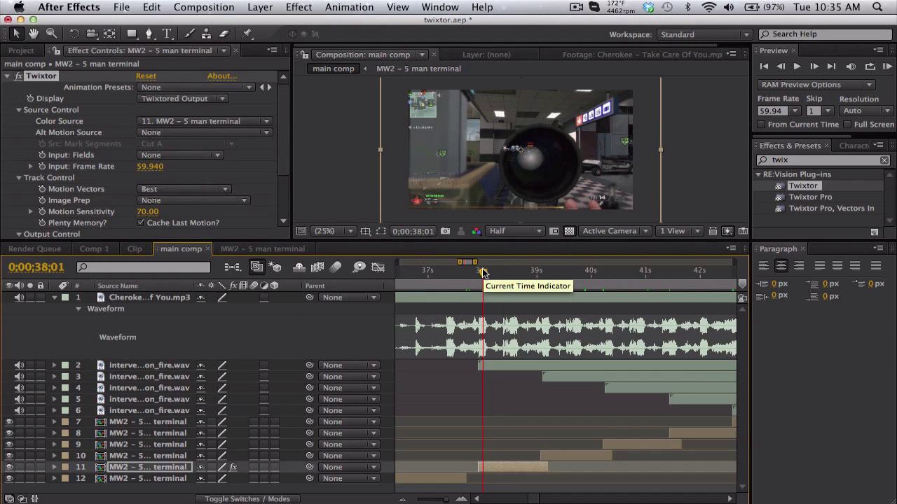
pyautogui.click(511, 468)
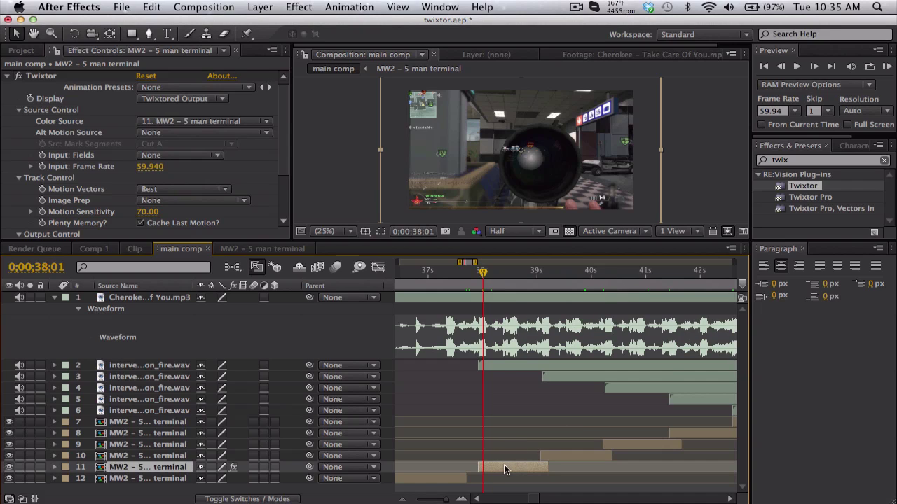
pyautogui.click(502, 362)
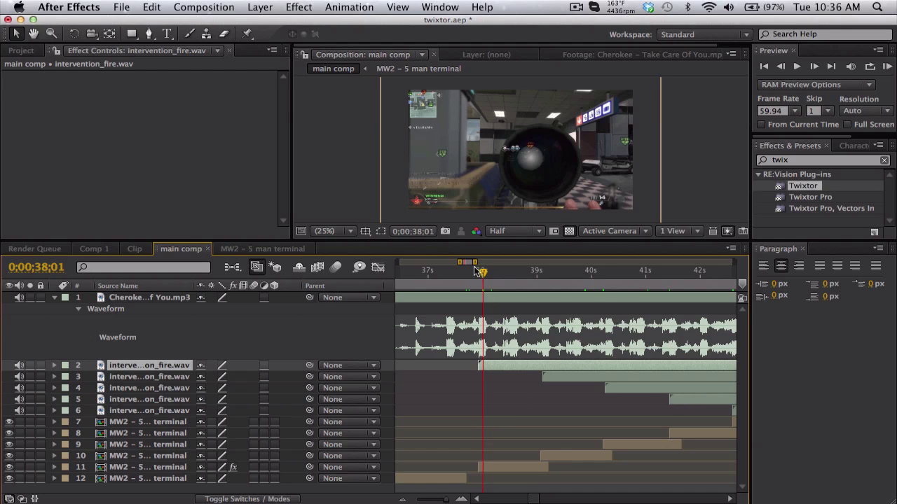
# - Scrub through layers 10 and 9 to locate the kill shot at 38;14
pyautogui.moveTo(482, 275); pyautogui.dragTo(509, 273)
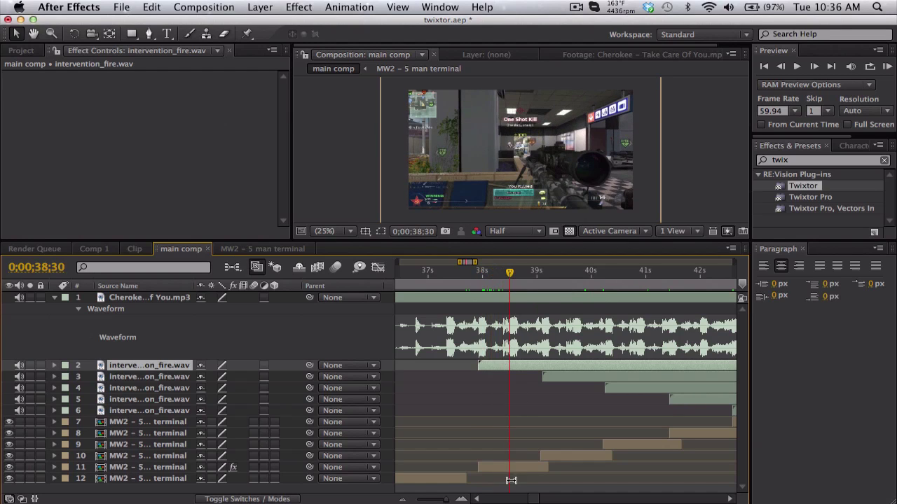
pyautogui.click(566, 456)
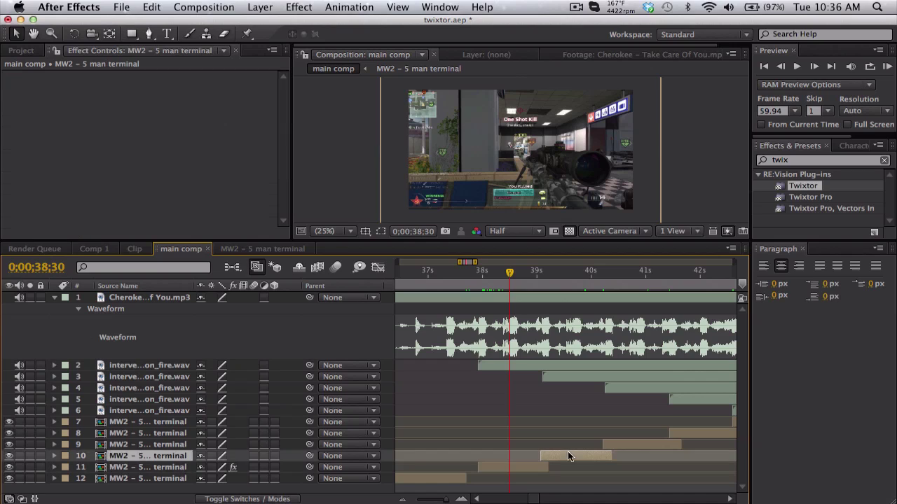
pyautogui.click(671, 445)
pyautogui.click(483, 277)
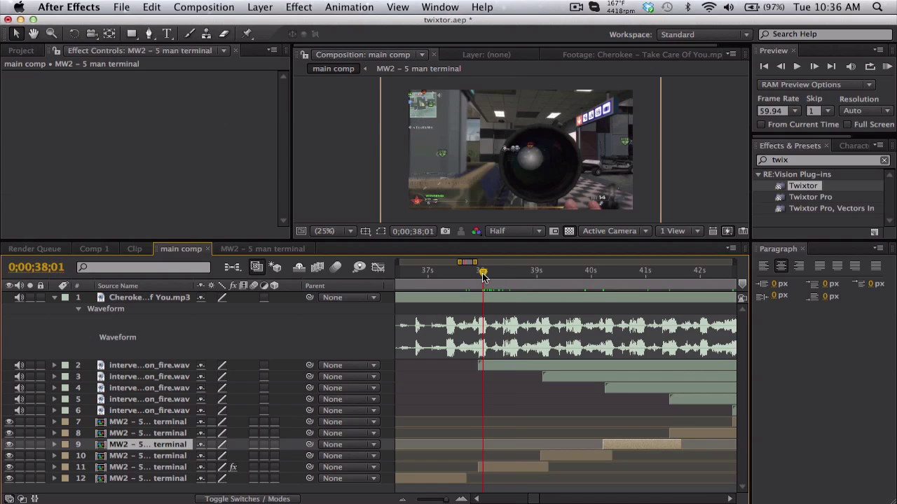
pyautogui.moveTo(481, 275); pyautogui.dragTo(493, 276)
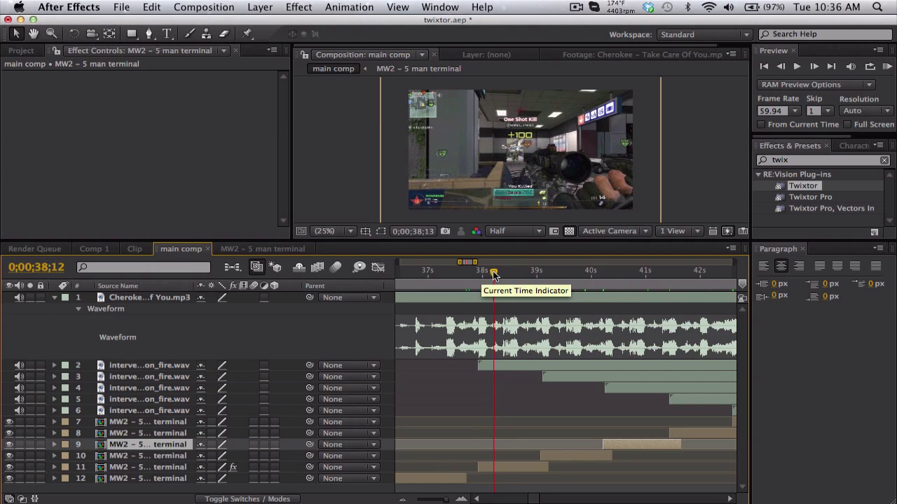
pyautogui.click(812, 66)
pyautogui.click(812, 65)
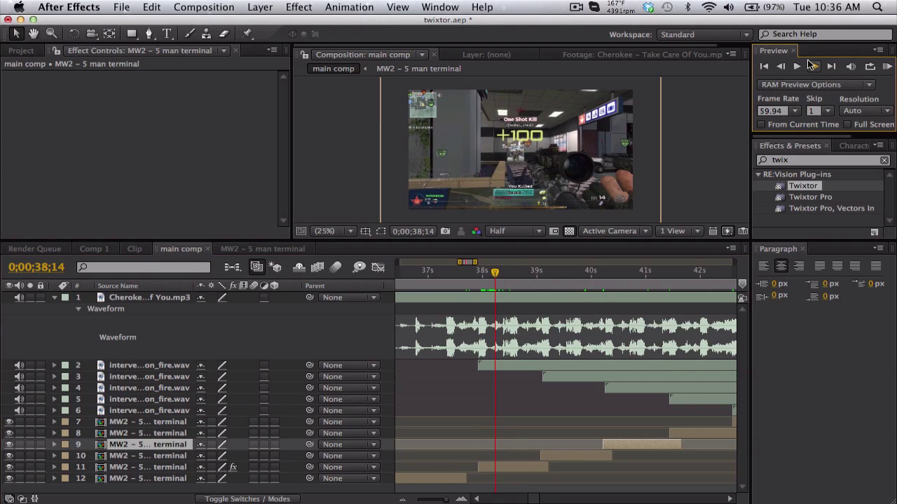
# - Keyframe layer 11's Twixtor Speed % at 100 at 38;14, dropping to 5 at 38;35
pyautogui.click(162, 467)
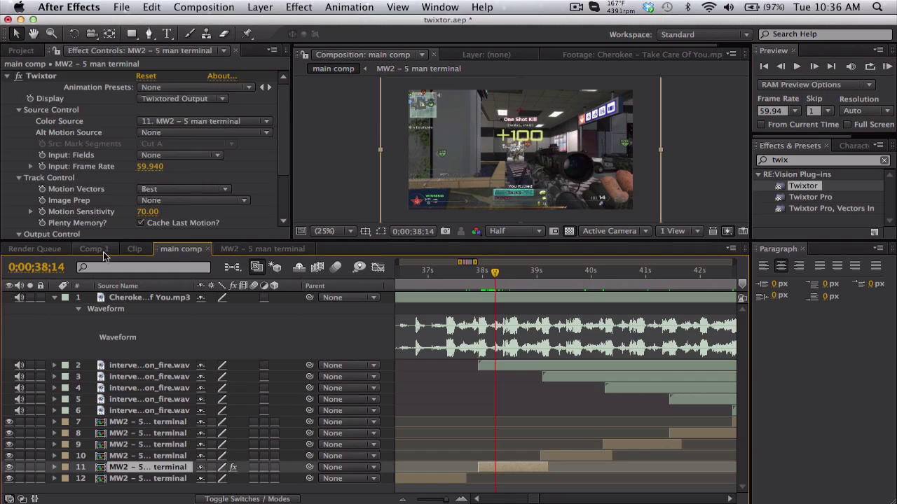
pyautogui.scroll(-5, 104, 215)
pyautogui.click(42, 187)
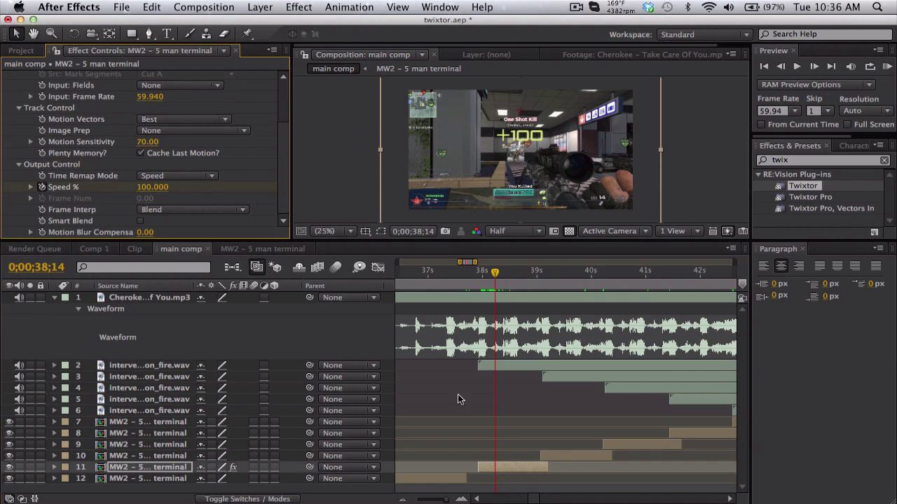
pyautogui.click(514, 273)
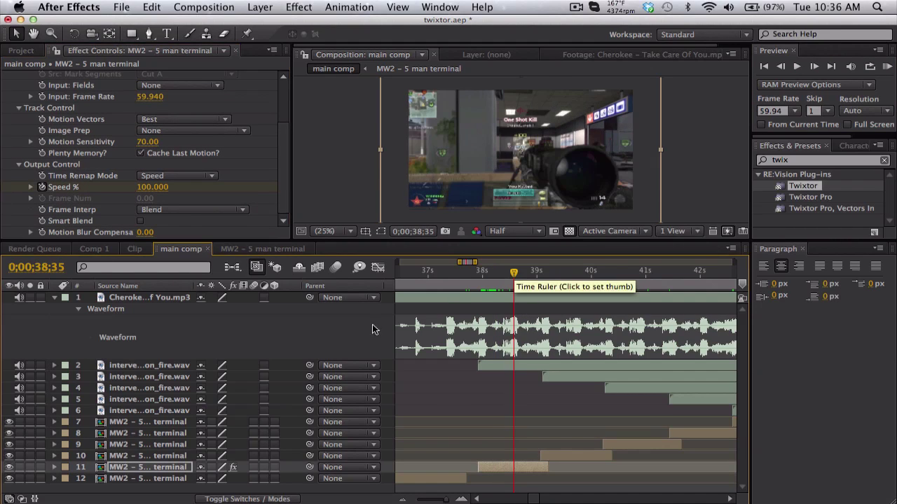
pyautogui.click(152, 188)
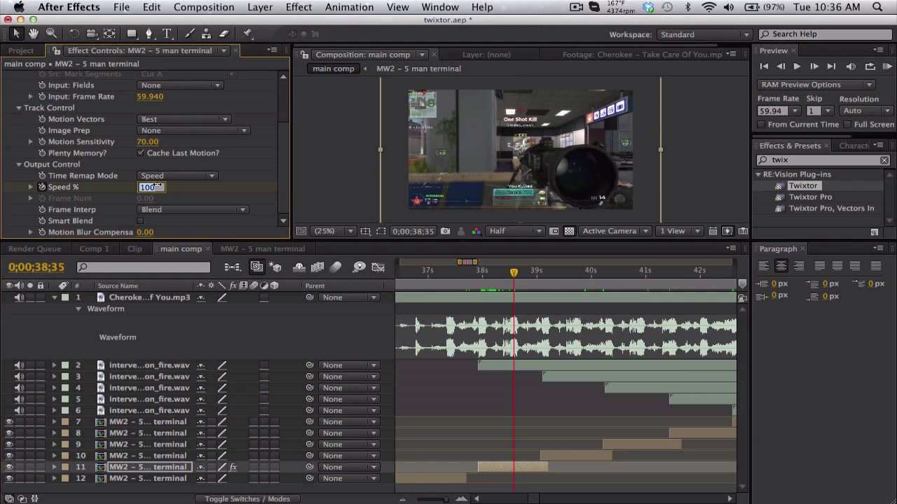
pyautogui.write('5')
pyautogui.press('Return')
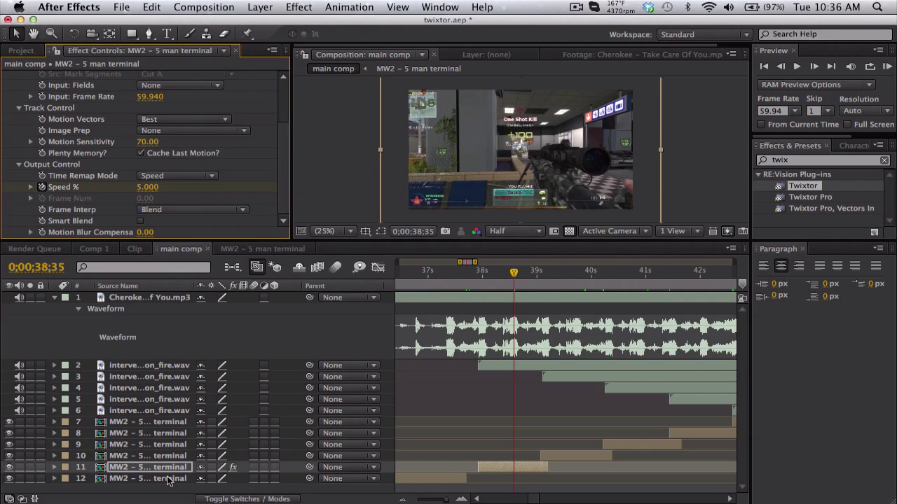
pyautogui.press('u')
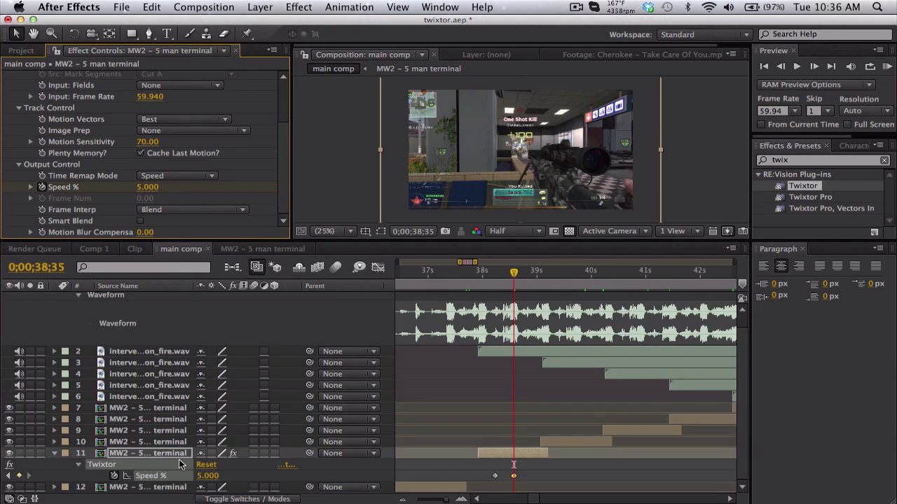
# - Add a Speed % keyframe raising it to 285 at 39;03
pyautogui.moveTo(532, 279); pyautogui.dragTo(539, 278)
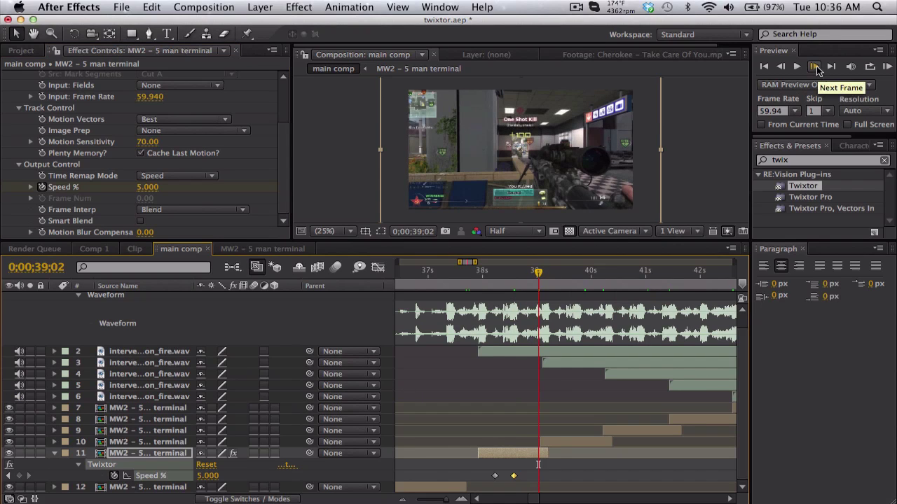
pyautogui.click(815, 66)
pyautogui.click(815, 66)
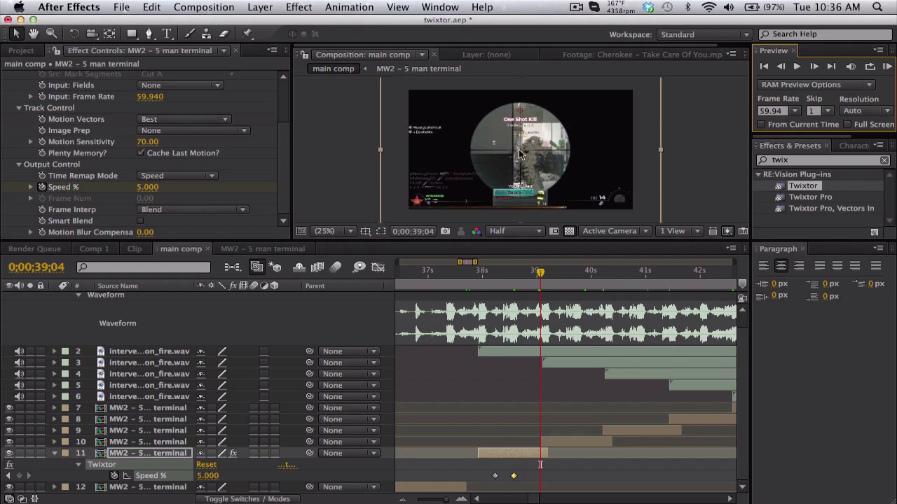
pyautogui.click(781, 66)
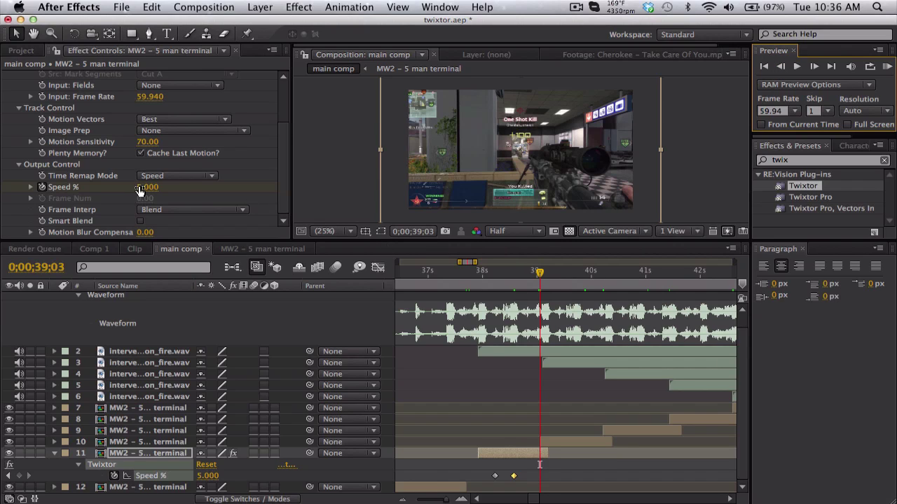
pyautogui.moveTo(140, 190); pyautogui.dragTo(158, 186)
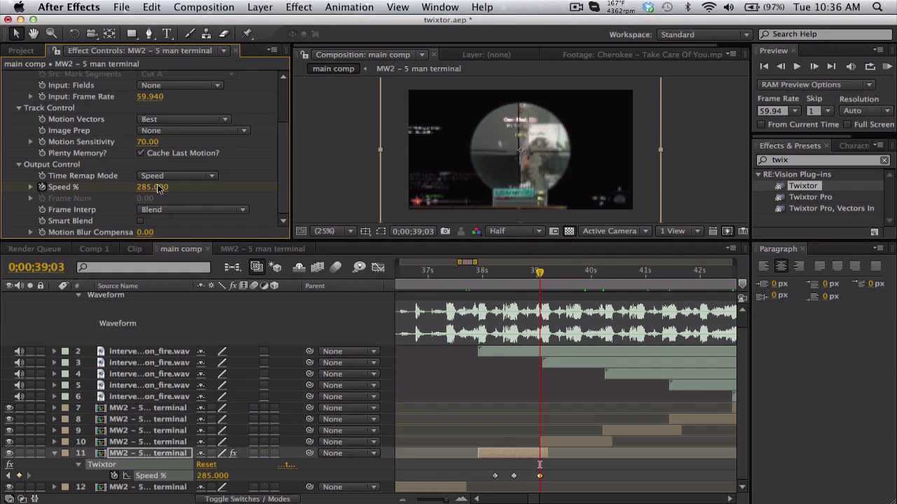
# - Set the work area around the speed ramp, from 37;27 to 39;36
pyautogui.click(451, 270)
pyautogui.press('b')
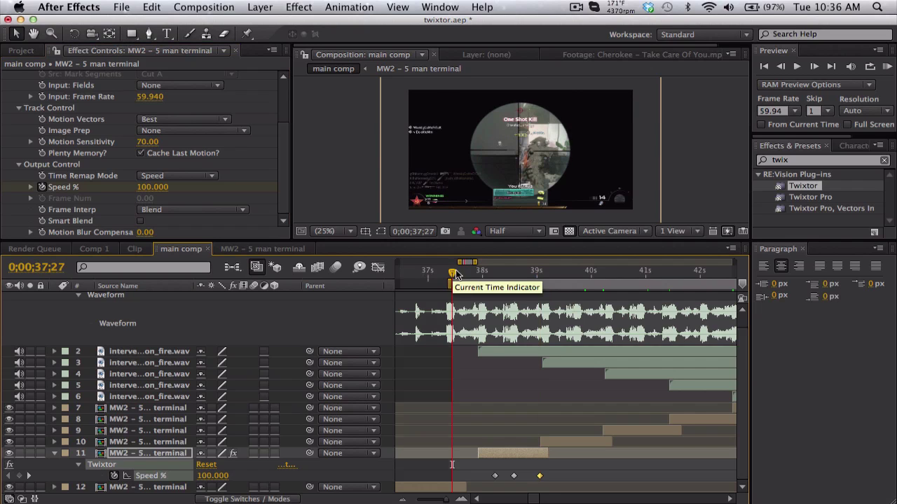
pyautogui.click(568, 270)
pyautogui.press('n')
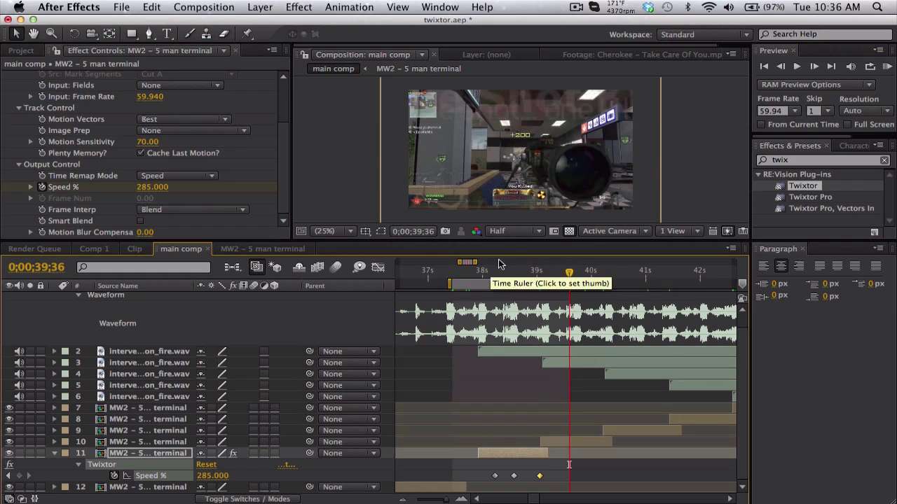
# - Enlarge the Composition viewer and RAM-preview layer 11's Twixtor slow-down and speed-up ramp
pyautogui.moveTo(506, 247); pyautogui.dragTo(505, 339)
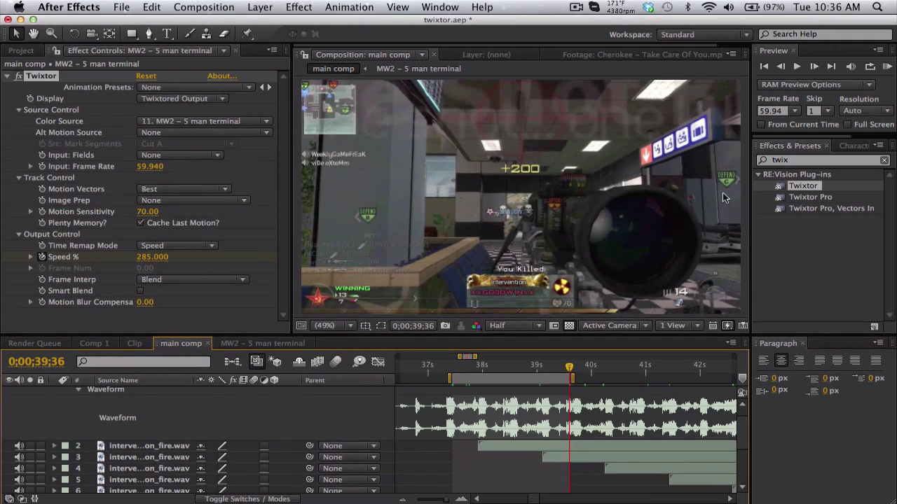
pyautogui.click(887, 66)
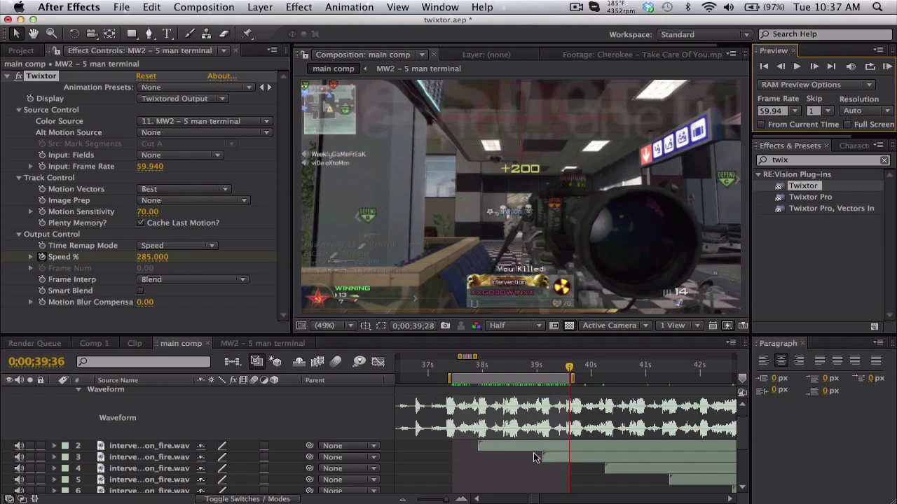
# - Select layer 10 and set its Twixtor Input: Frame Rate to 59.94
pyautogui.press('u')
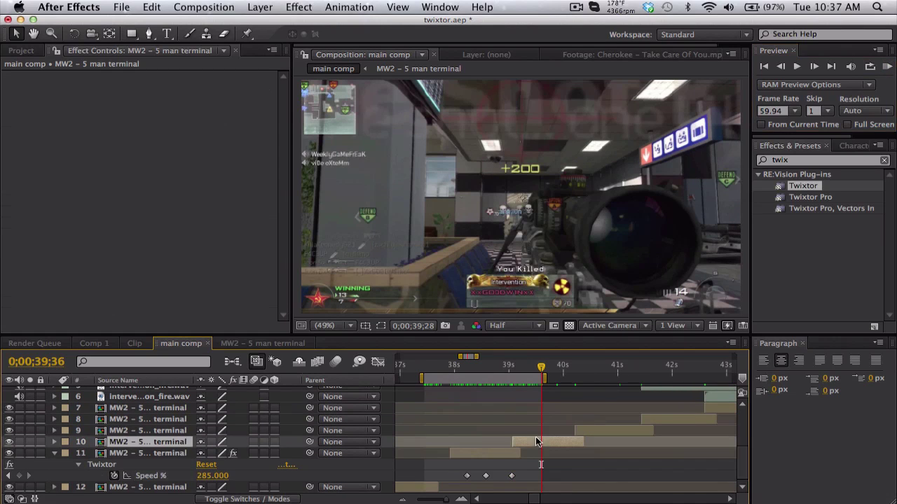
pyautogui.click(572, 422)
pyautogui.click(568, 441)
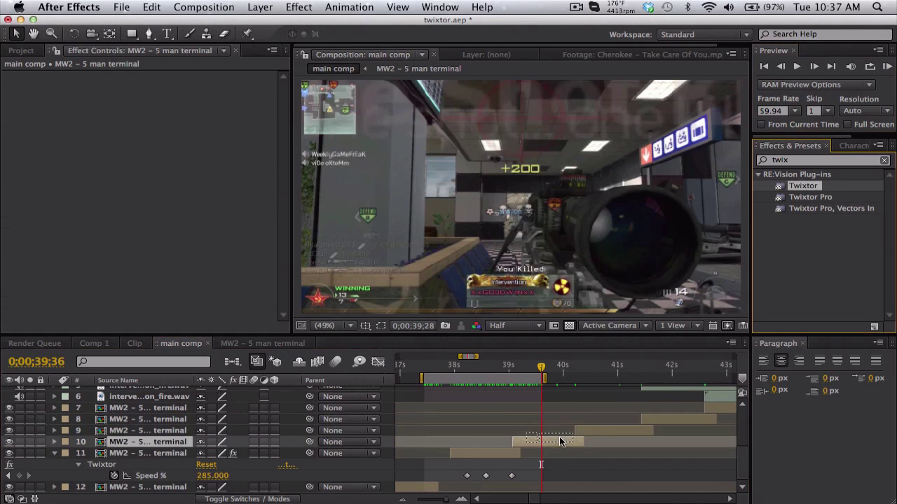
pyautogui.click(150, 166)
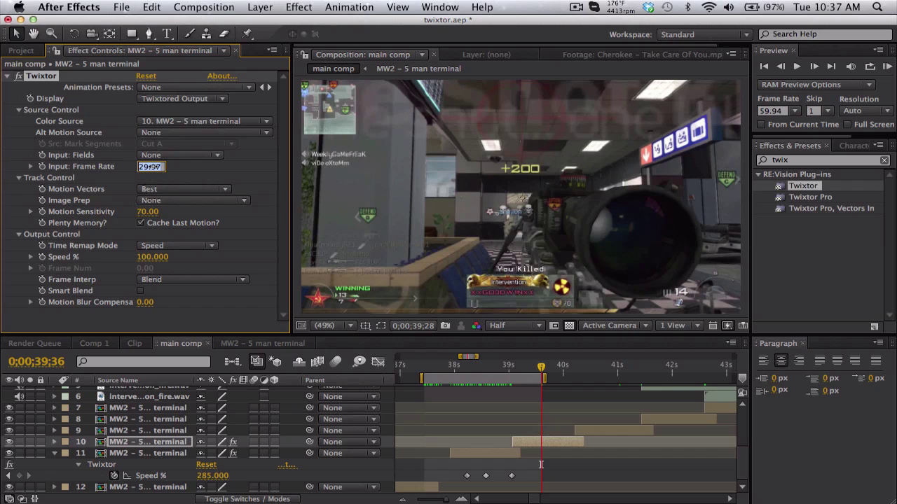
pyautogui.write('59')
pyautogui.press('Return')
# - Start keyframing layer 10's Twixtor Speed %, setting it to 1 at 39;21
pyautogui.click(528, 365)
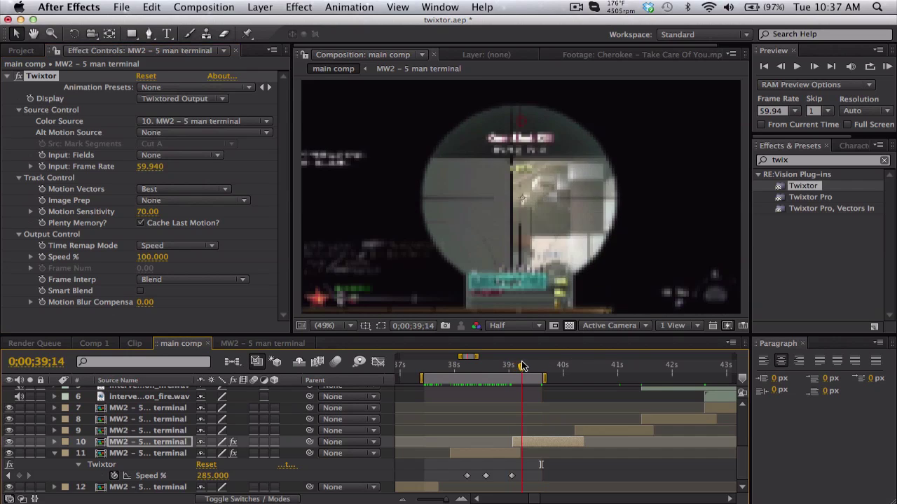
pyautogui.click(526, 366)
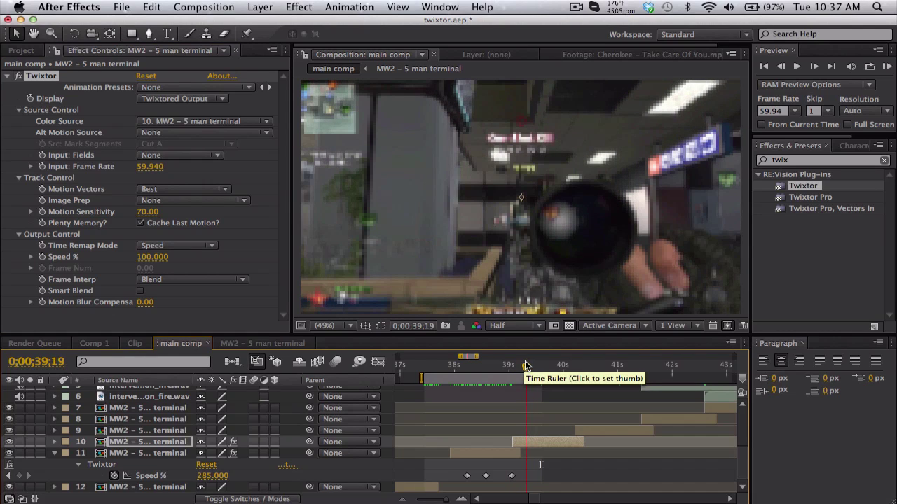
pyautogui.click(527, 365)
pyautogui.click(43, 258)
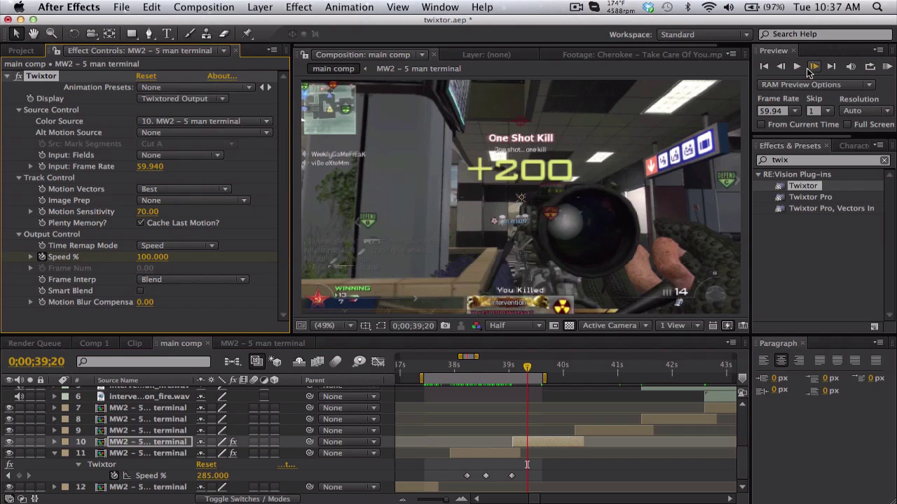
pyautogui.click(812, 68)
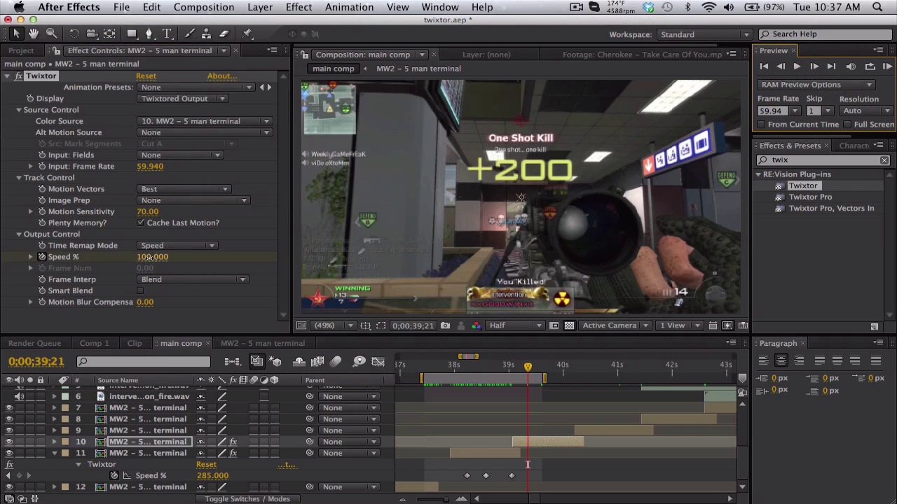
pyautogui.click(143, 257)
pyautogui.write('1')
pyautogui.press('Return')
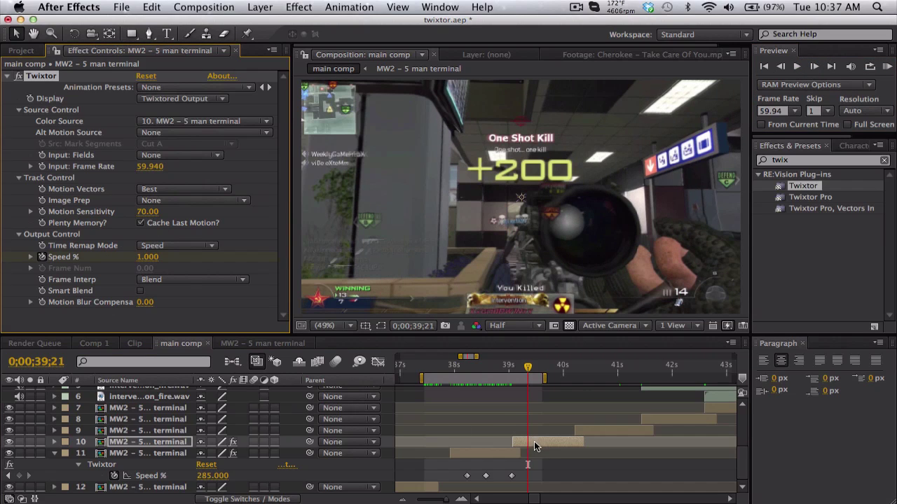
# - Add a Speed % keyframe at 40;12 raising layer 10's speed to 241
pyautogui.click(534, 442)
pyautogui.press('u')
pyautogui.click(567, 367)
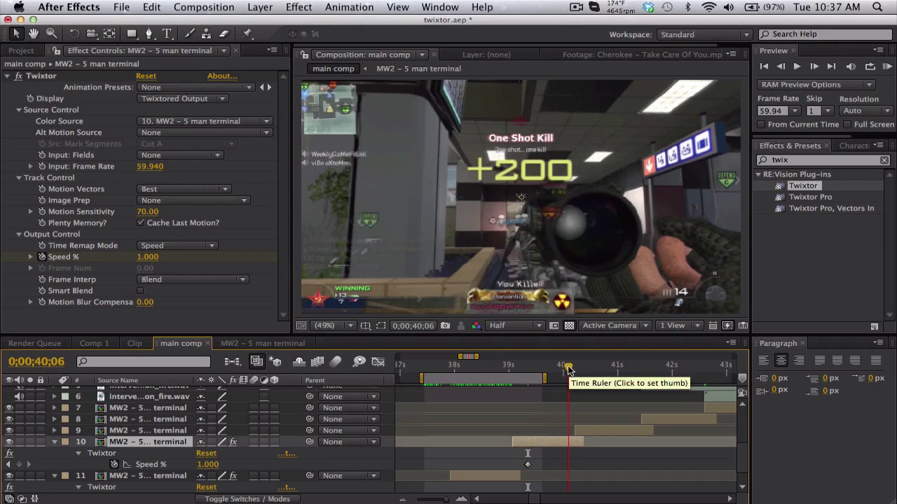
pyautogui.moveTo(568, 367); pyautogui.dragTo(571, 368)
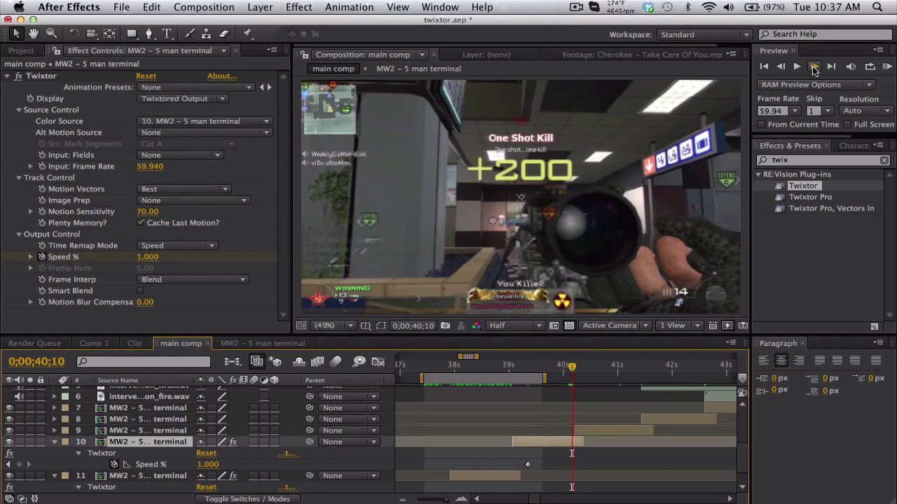
pyautogui.click(813, 67)
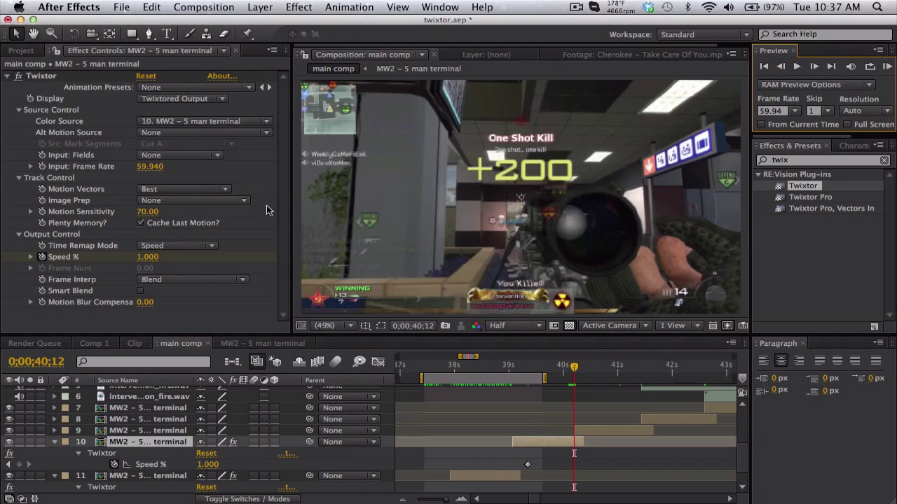
pyautogui.moveTo(140, 264); pyautogui.dragTo(161, 257)
pyautogui.click(595, 362)
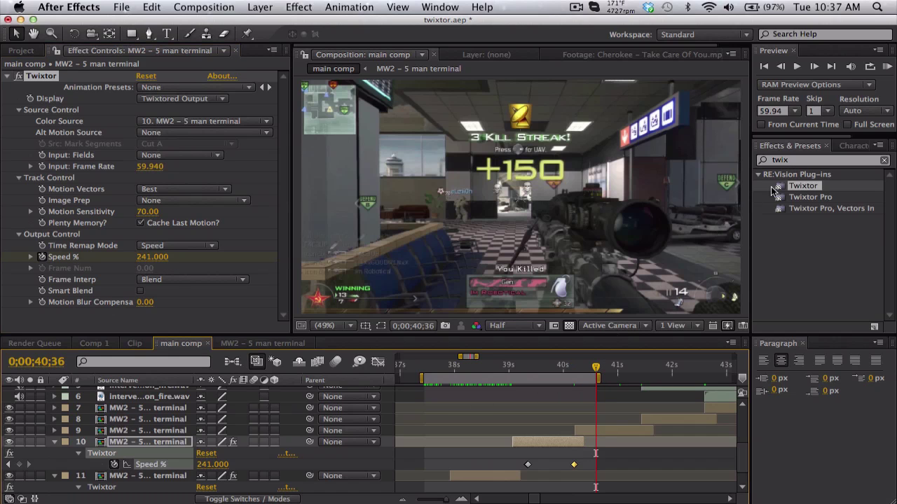
pyautogui.click(889, 66)
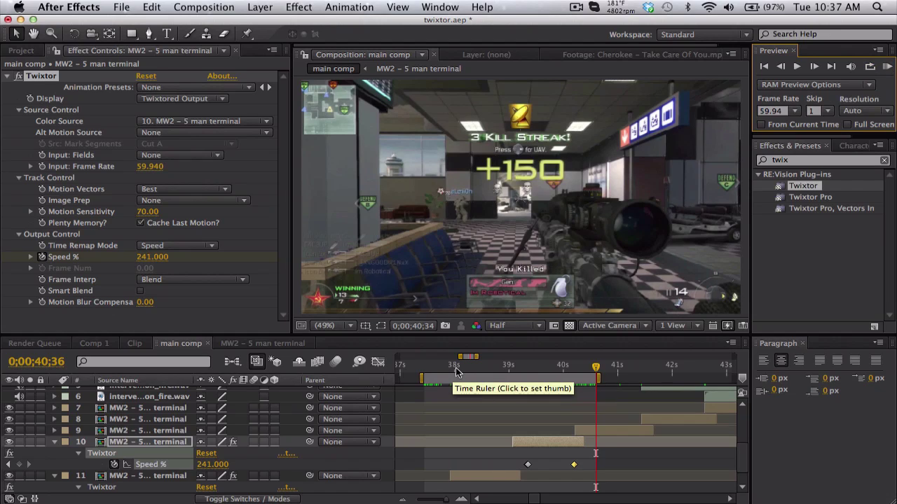
pyautogui.moveTo(456, 370); pyautogui.dragTo(579, 363)
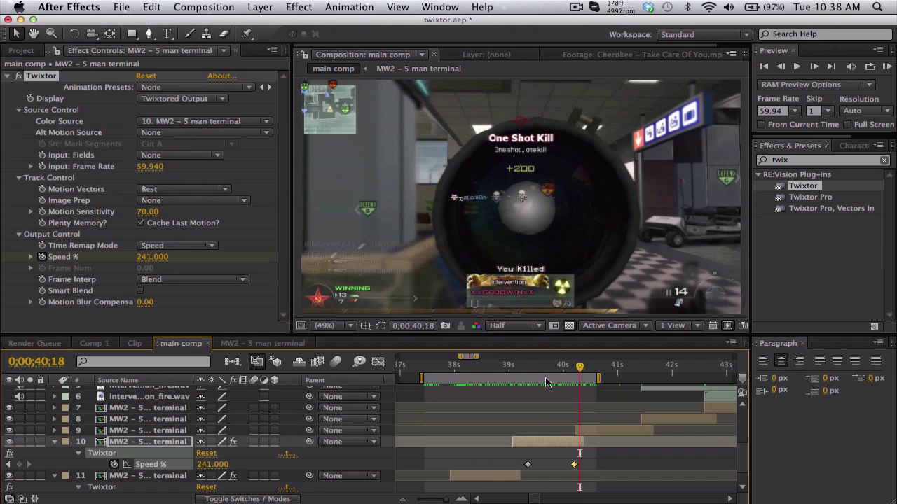
pyautogui.click(269, 344)
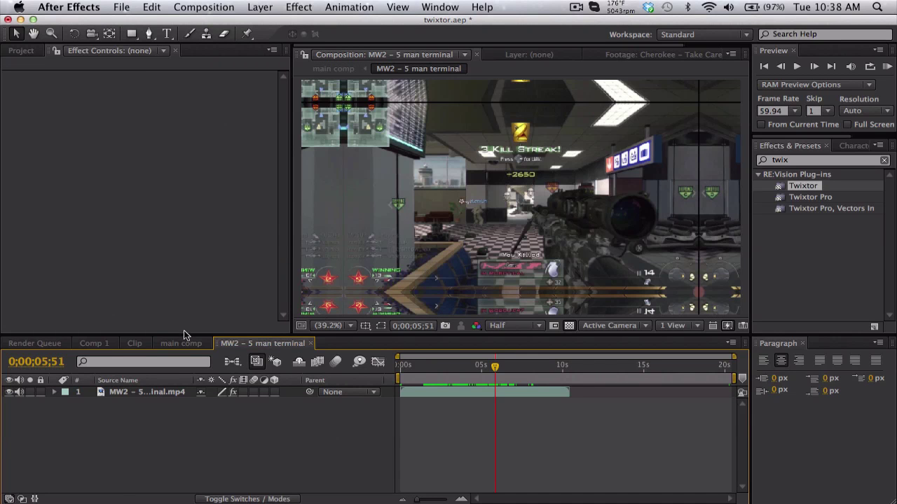
pyautogui.click(182, 343)
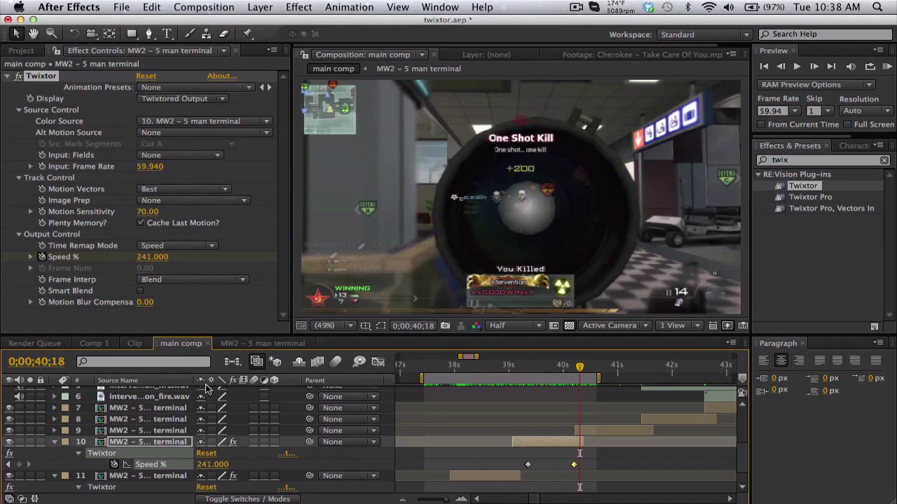
pyautogui.click(521, 365)
pyautogui.click(530, 366)
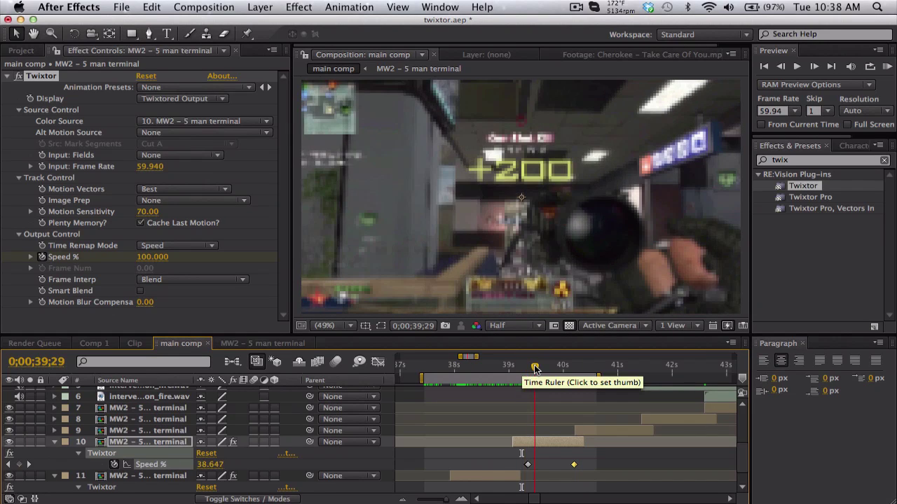
pyautogui.click(534, 366)
pyautogui.write('rsmb')
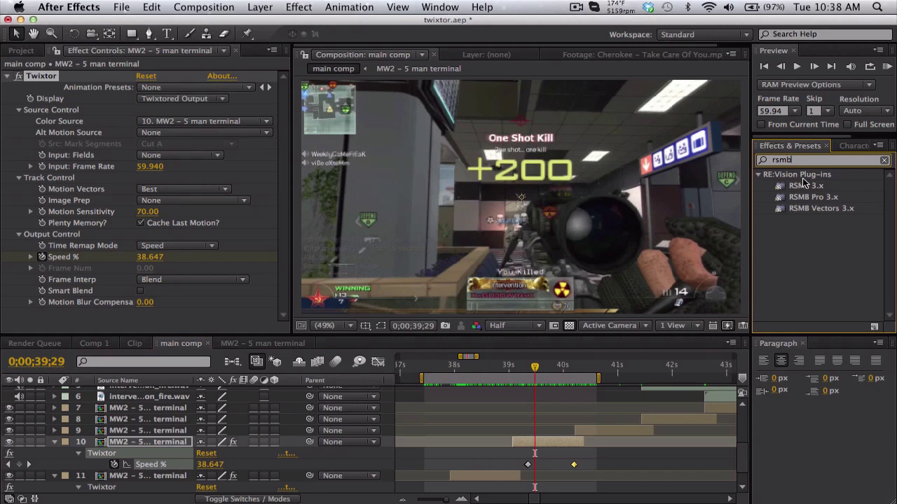
pyautogui.moveTo(806, 185); pyautogui.dragTo(534, 446)
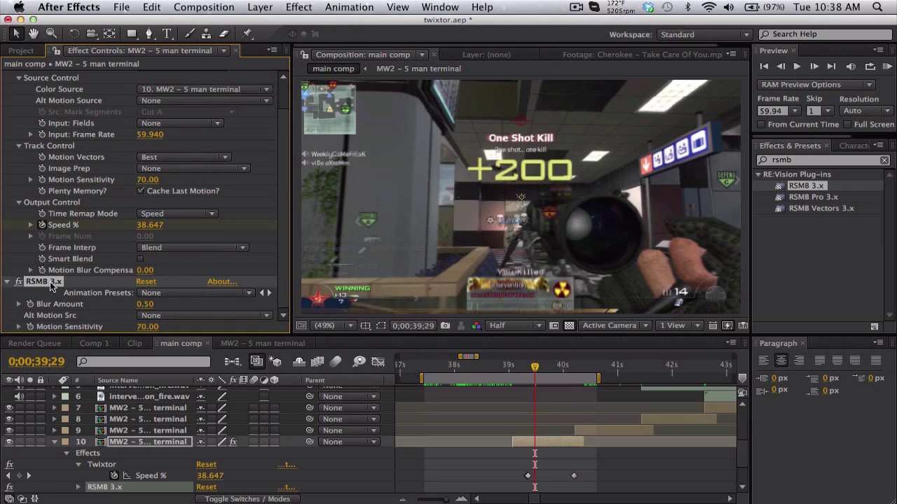
pyautogui.press('Delete')
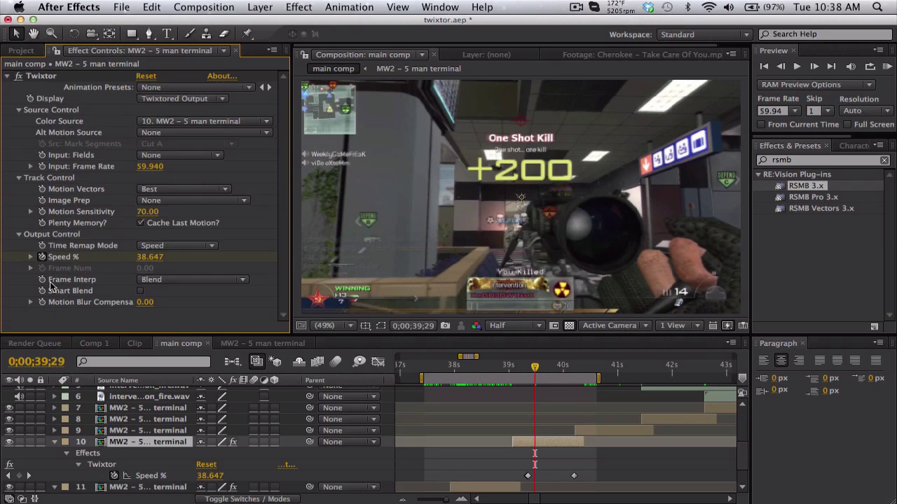
# - Collapse the twirled-down properties of layers 10 and 11
pyautogui.click(55, 442)
pyautogui.click(55, 452)
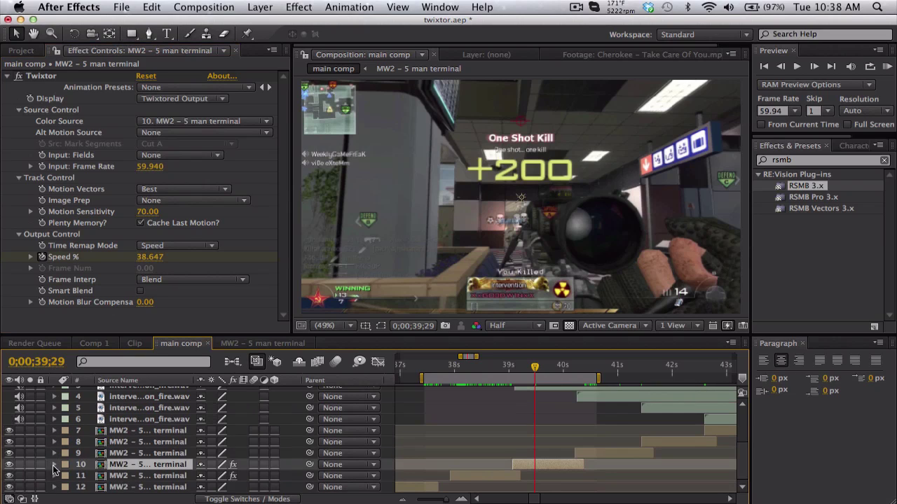
pyautogui.click(54, 455)
pyautogui.click(53, 455)
# - Select layer 7, move the time to 38;26, and show the Cherokee music waveform
pyautogui.click(142, 433)
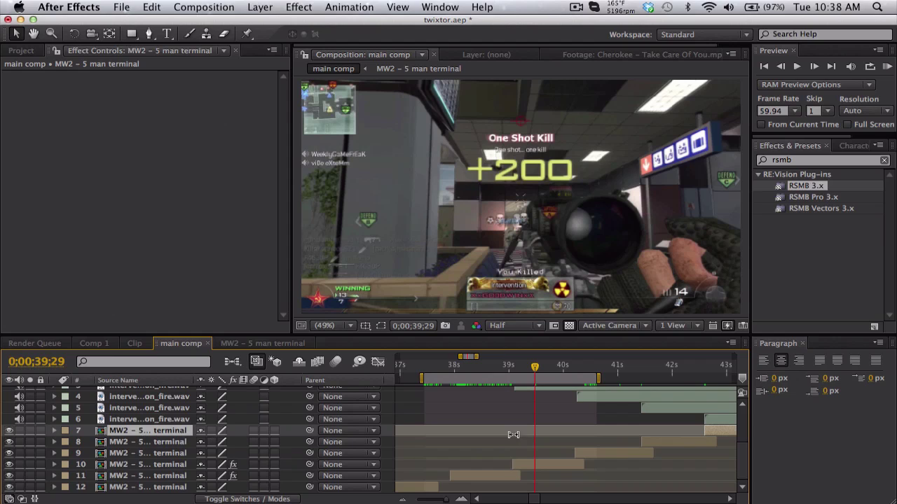
pyautogui.click(494, 363)
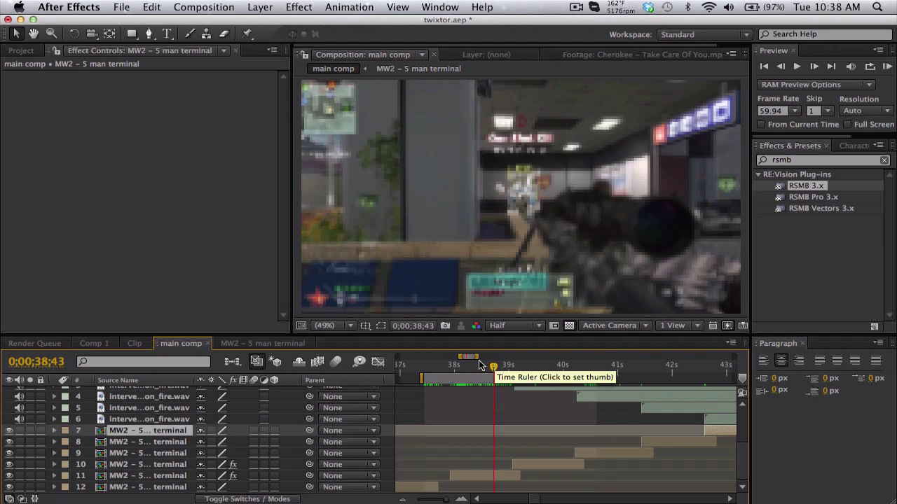
pyautogui.click(478, 360)
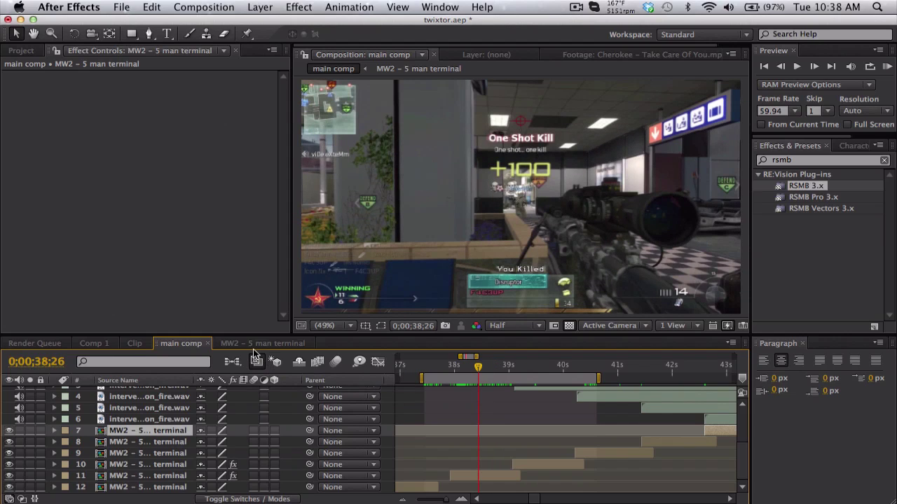
pyautogui.press('l')
pyautogui.press('l')
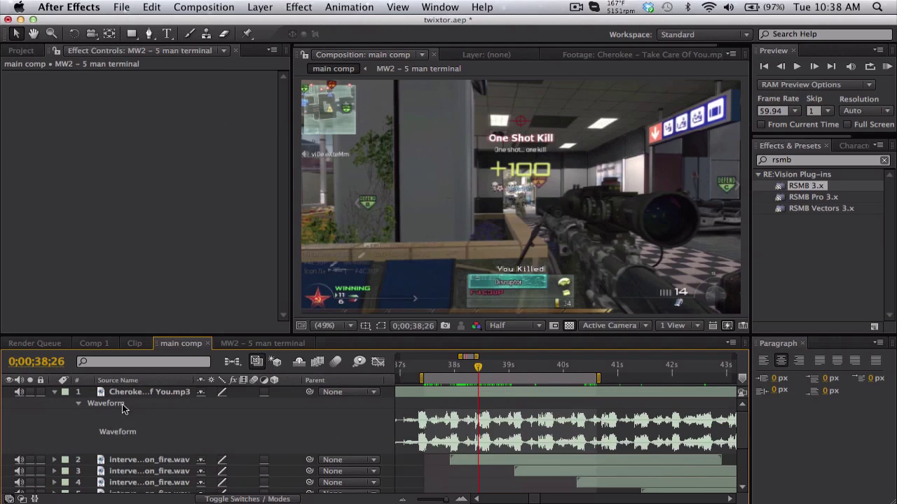